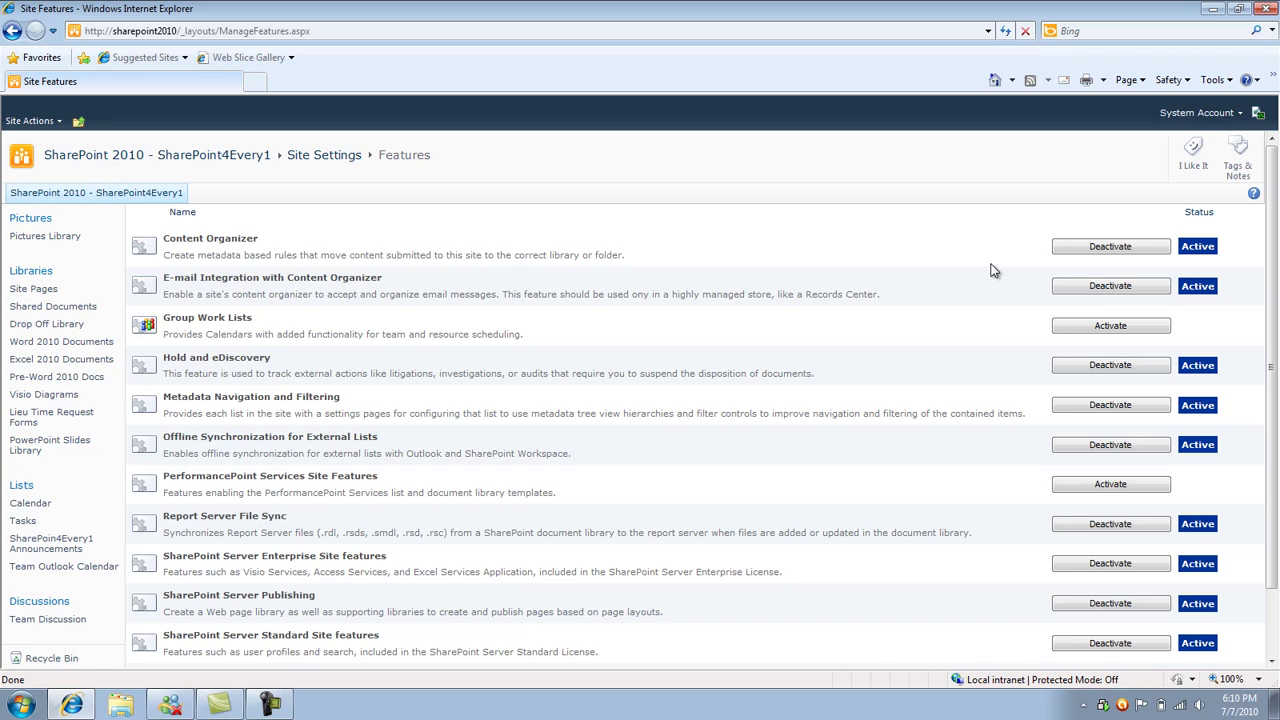
Review the site's Content Organizer settings through to the submission points, and leave them without saving.
{"action": "left_click", "coordinate": [59, 124]}
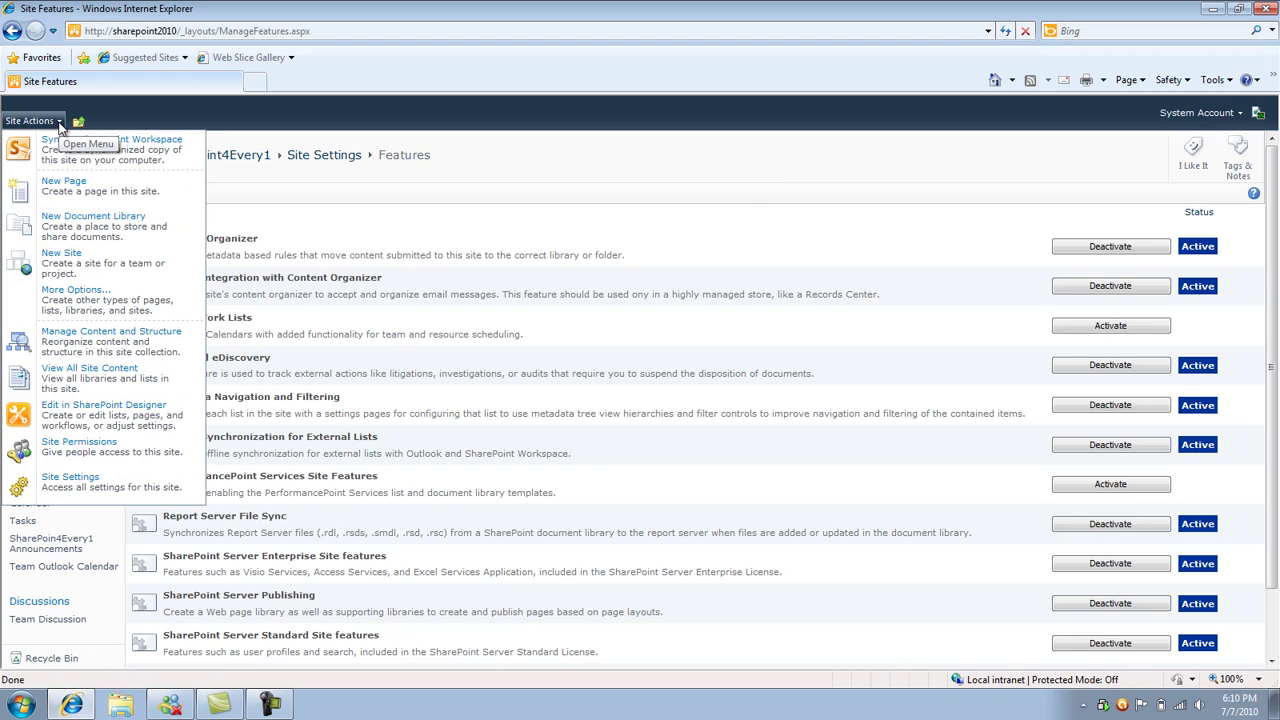
{"action": "left_click", "coordinate": [65, 486]}
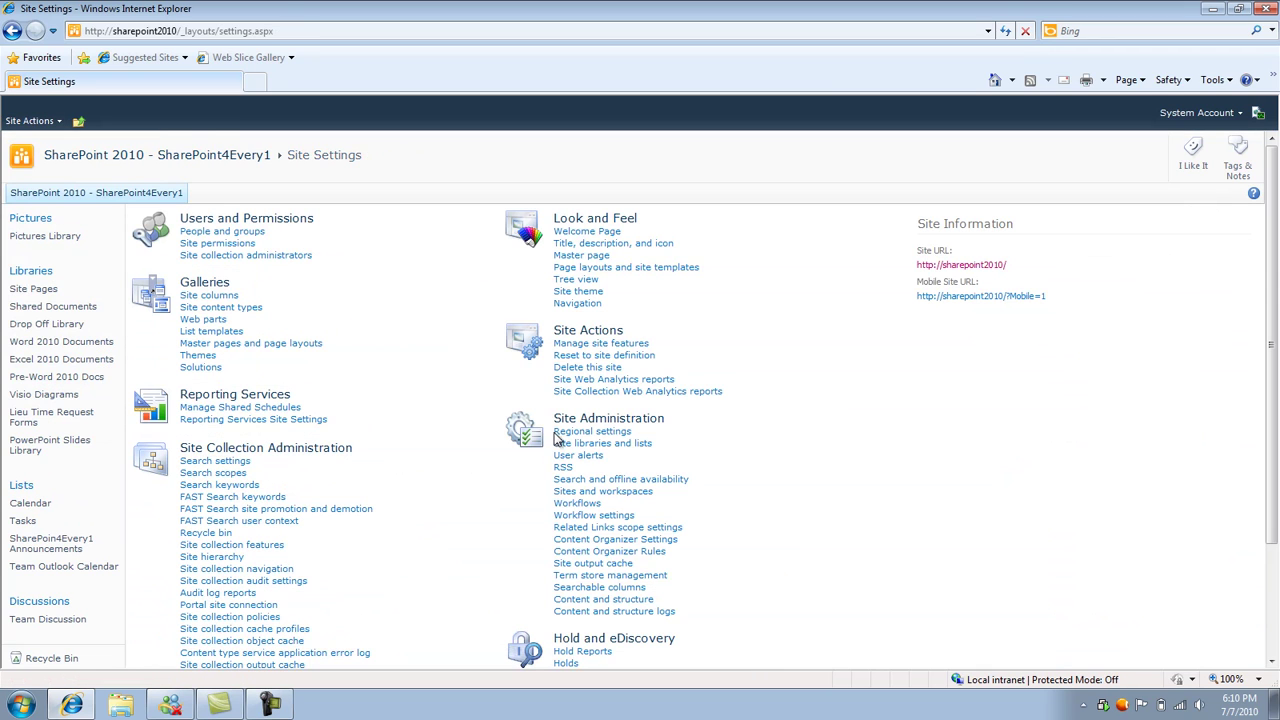
{"action": "left_click_drag", "start_coordinate": [1276, 267], "coordinate": [1276, 385]}
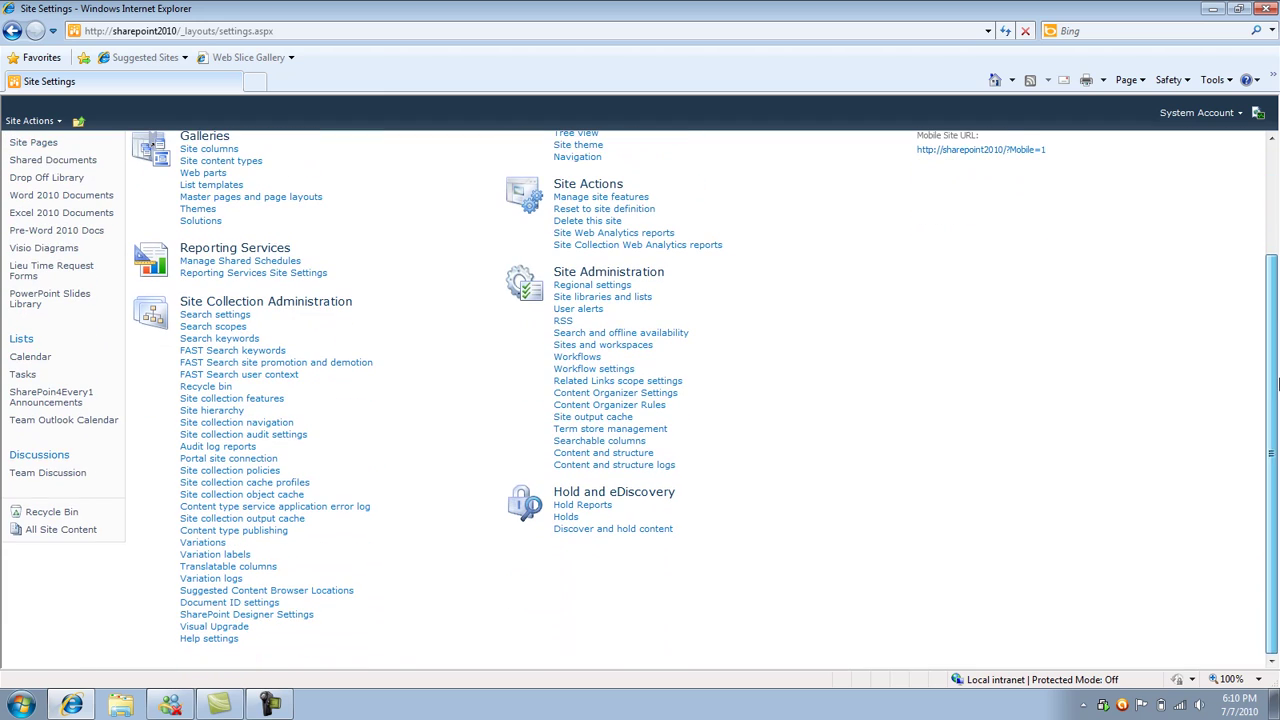
{"action": "left_click", "coordinate": [590, 398]}
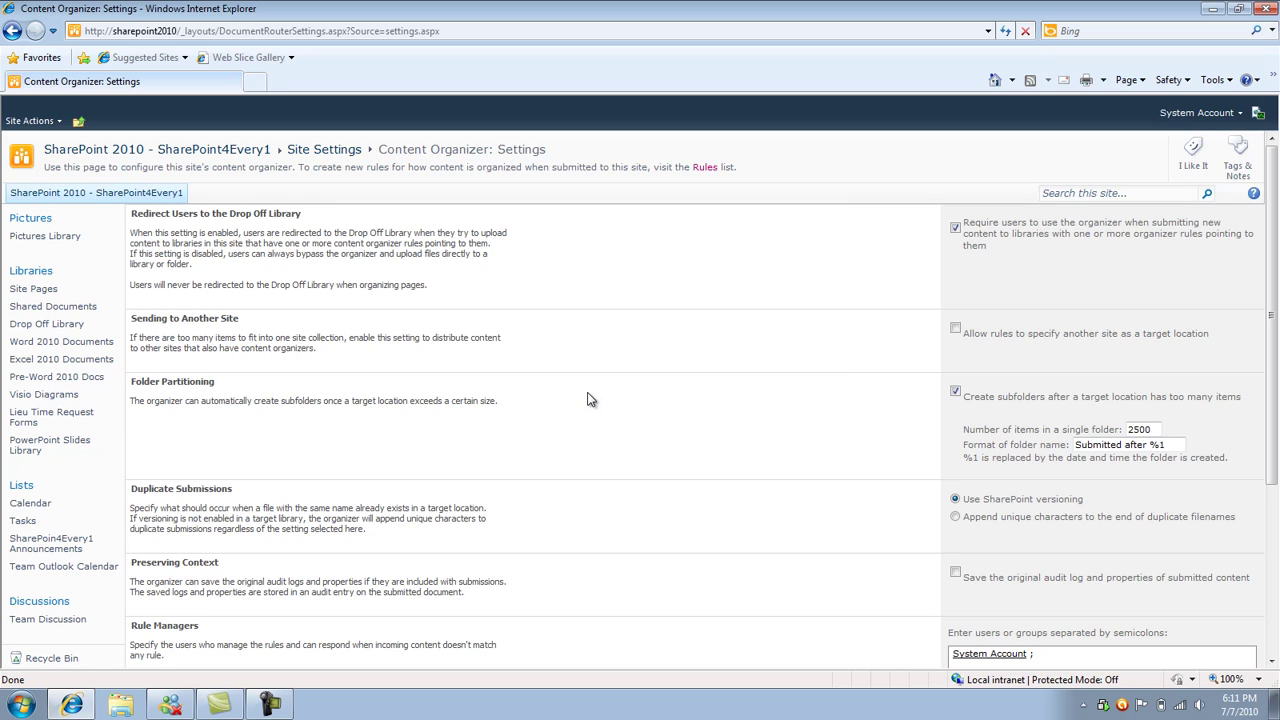
{"action": "left_click_drag", "start_coordinate": [1272, 230], "coordinate": [1273, 177]}
{"action": "left_click_drag", "start_coordinate": [1276, 315], "coordinate": [1276, 487]}
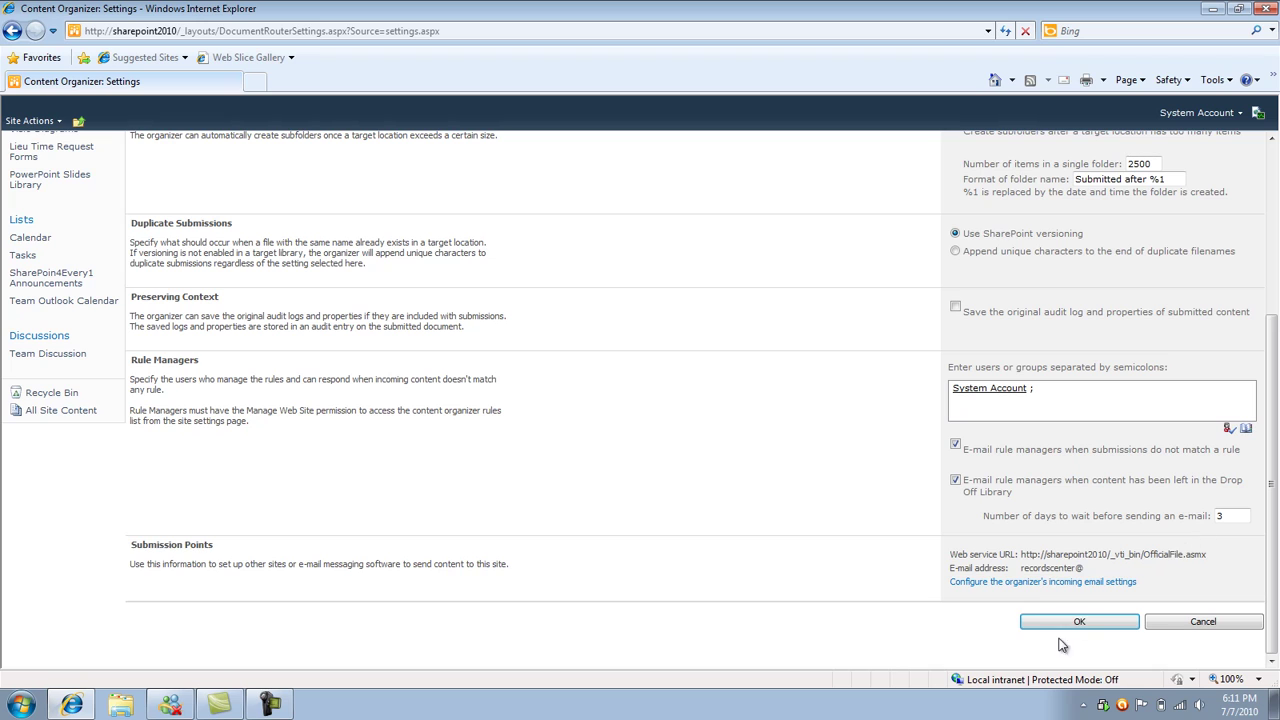
{"action": "left_click", "coordinate": [1186, 631]}
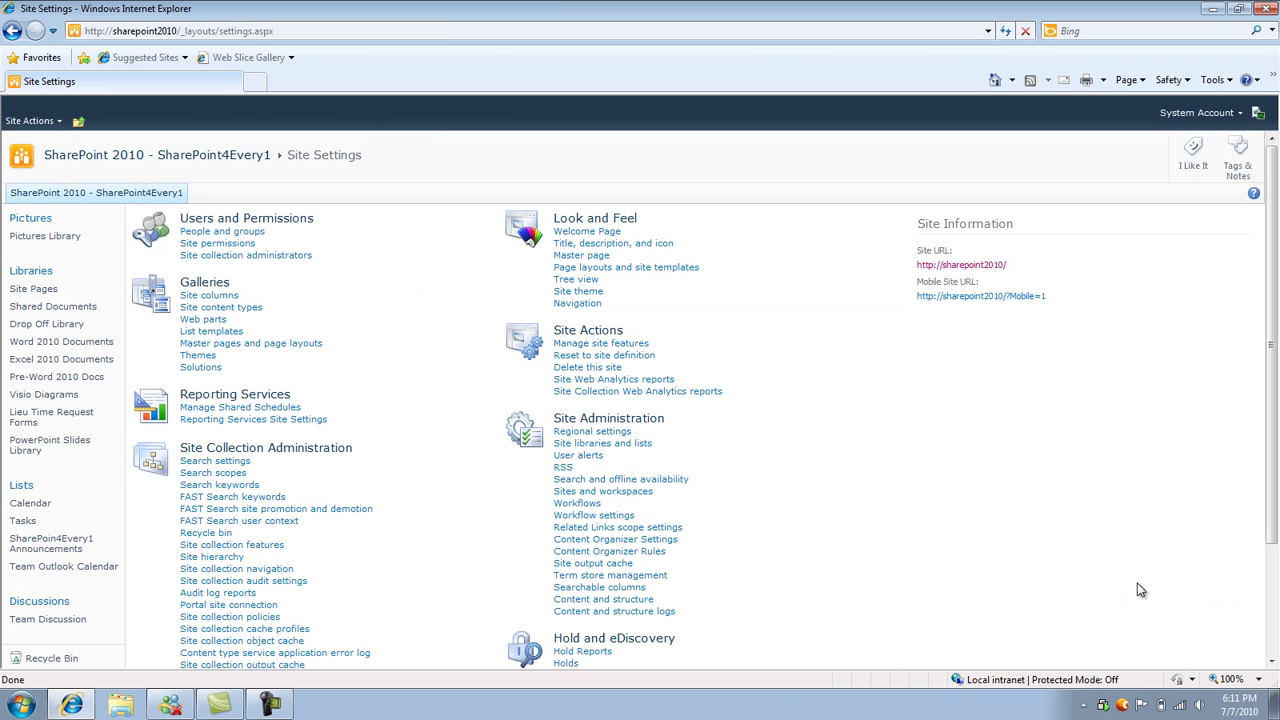
Examine the Visio VSD Rule in the Content Organizer rules, including its name condition and target location, and close it without saving.
{"action": "left_click", "coordinate": [622, 553]}
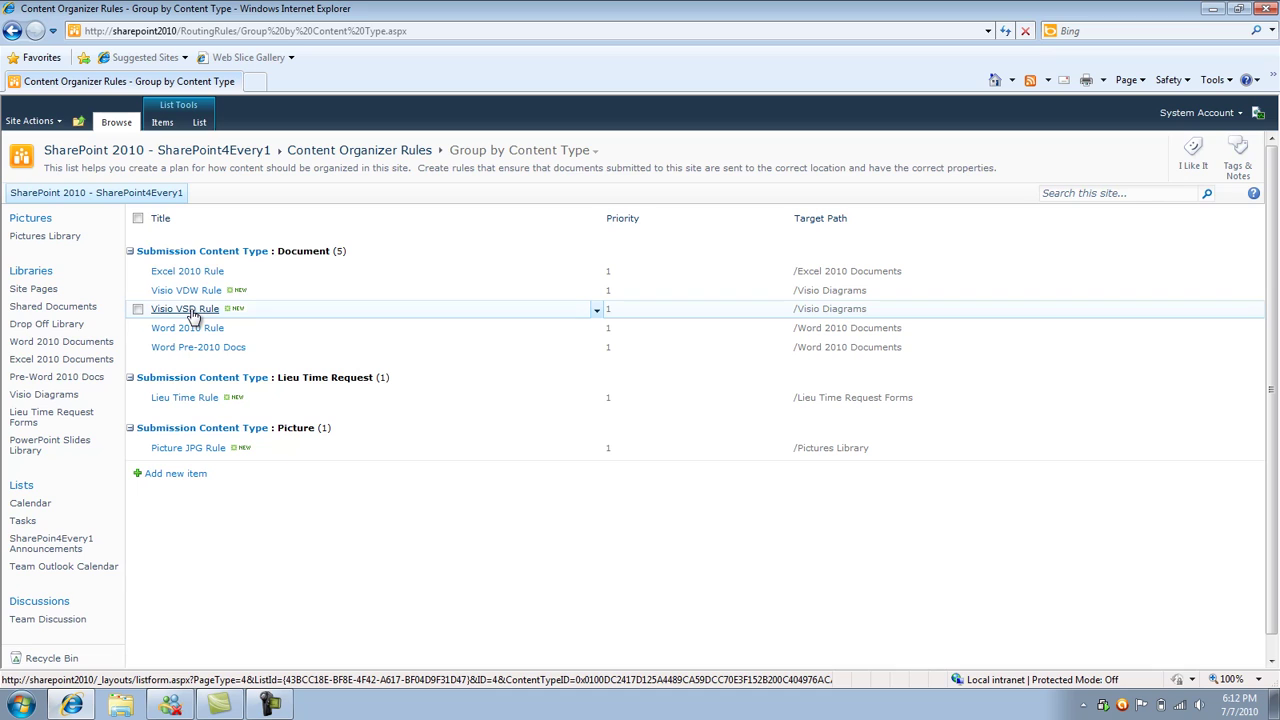
{"action": "left_click", "coordinate": [190, 309]}
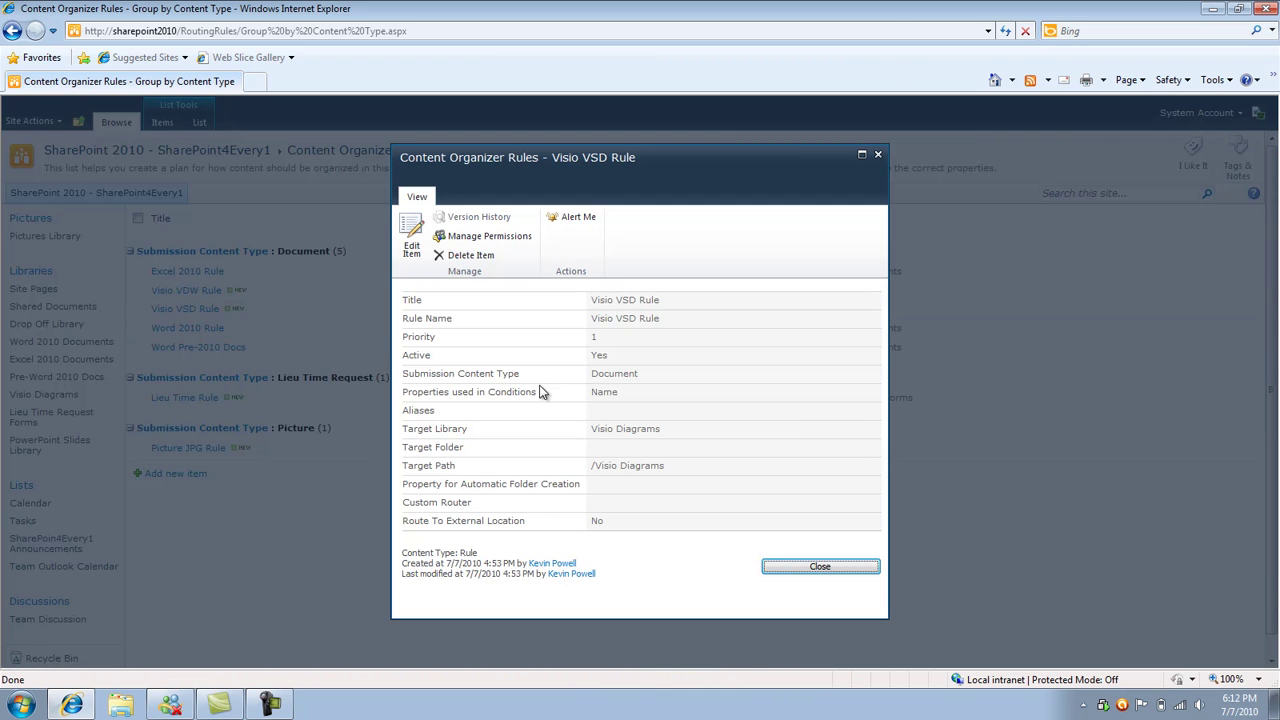
{"action": "left_click", "coordinate": [420, 247]}
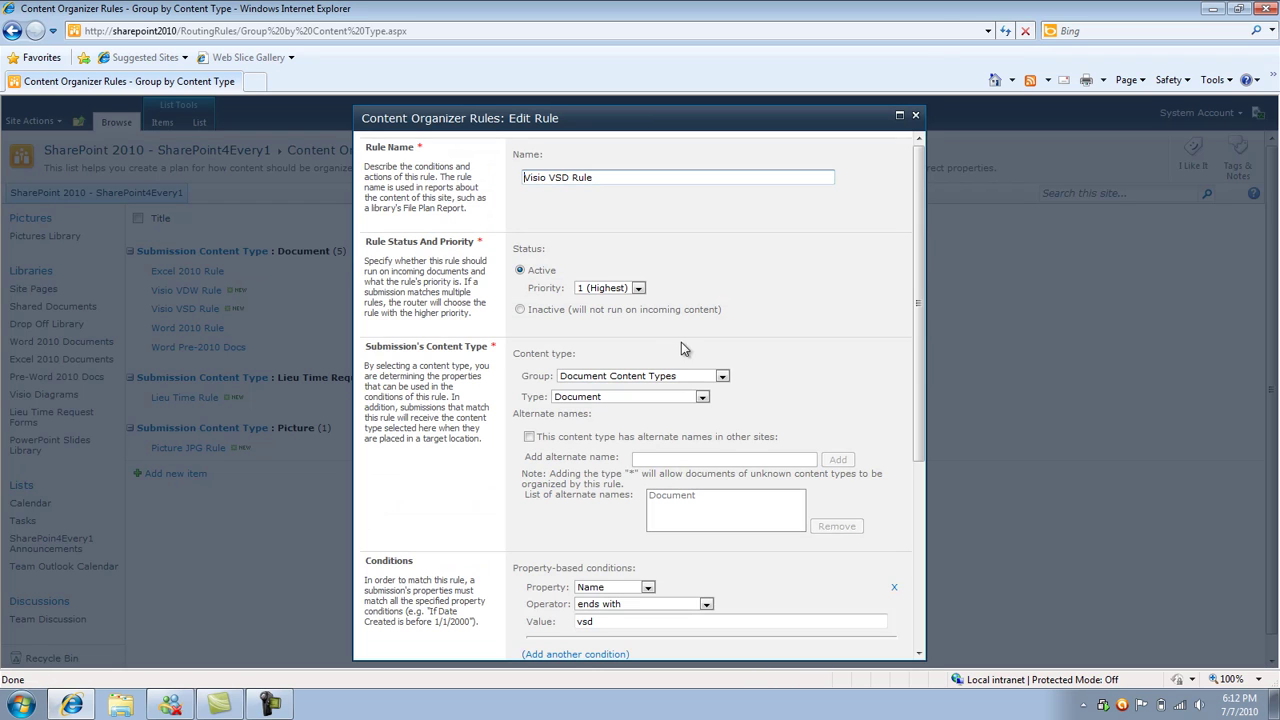
{"action": "left_click_drag", "start_coordinate": [921, 260], "coordinate": [926, 327]}
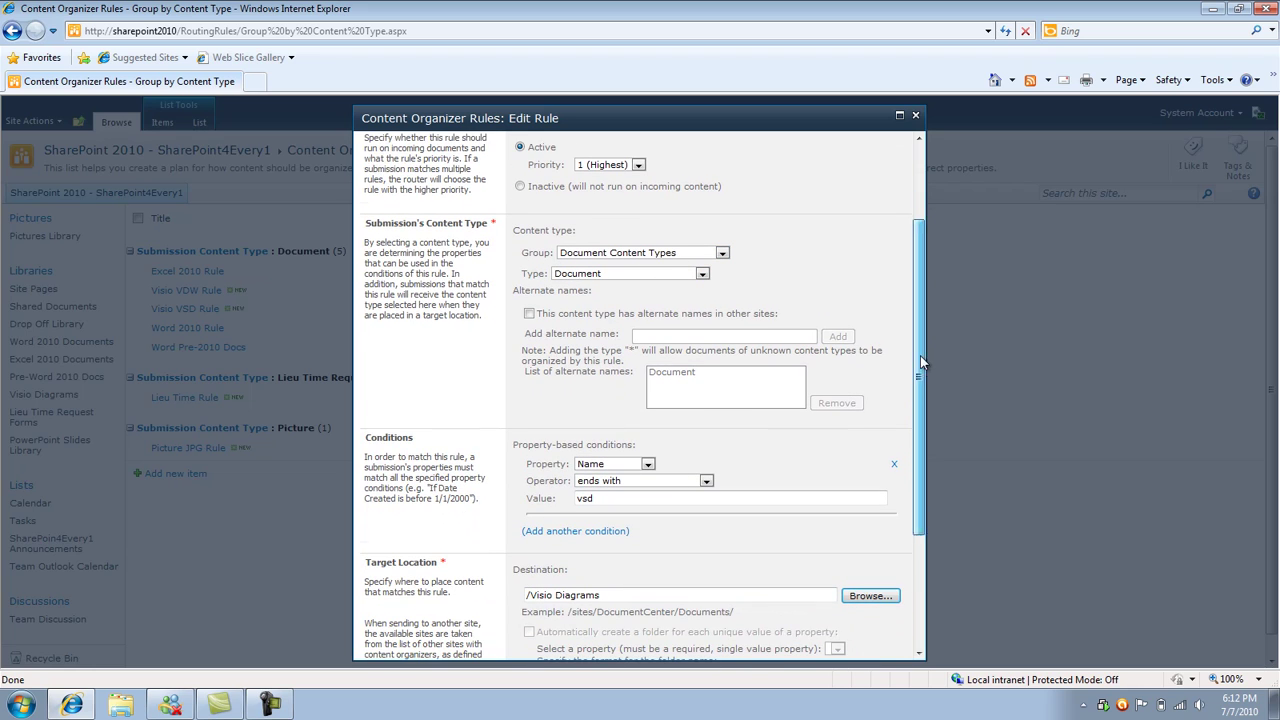
{"action": "left_click_drag", "start_coordinate": [920, 361], "coordinate": [922, 415]}
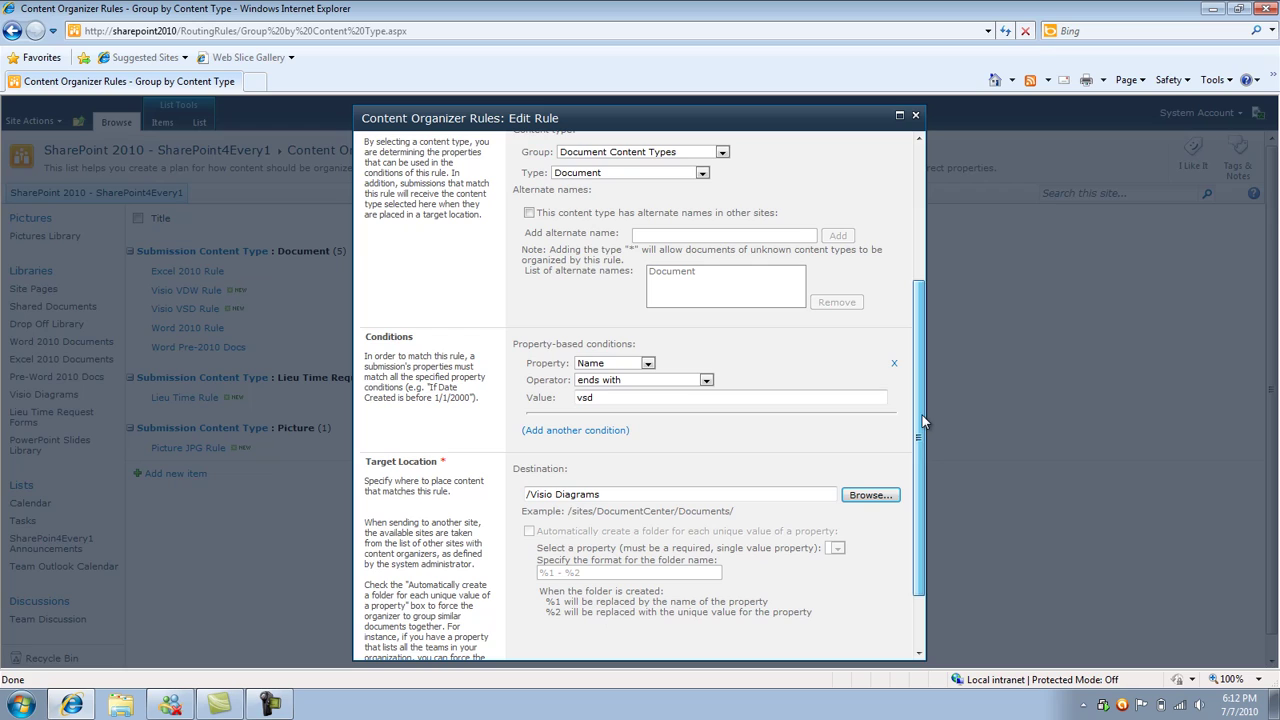
{"action": "left_click", "coordinate": [648, 363]}
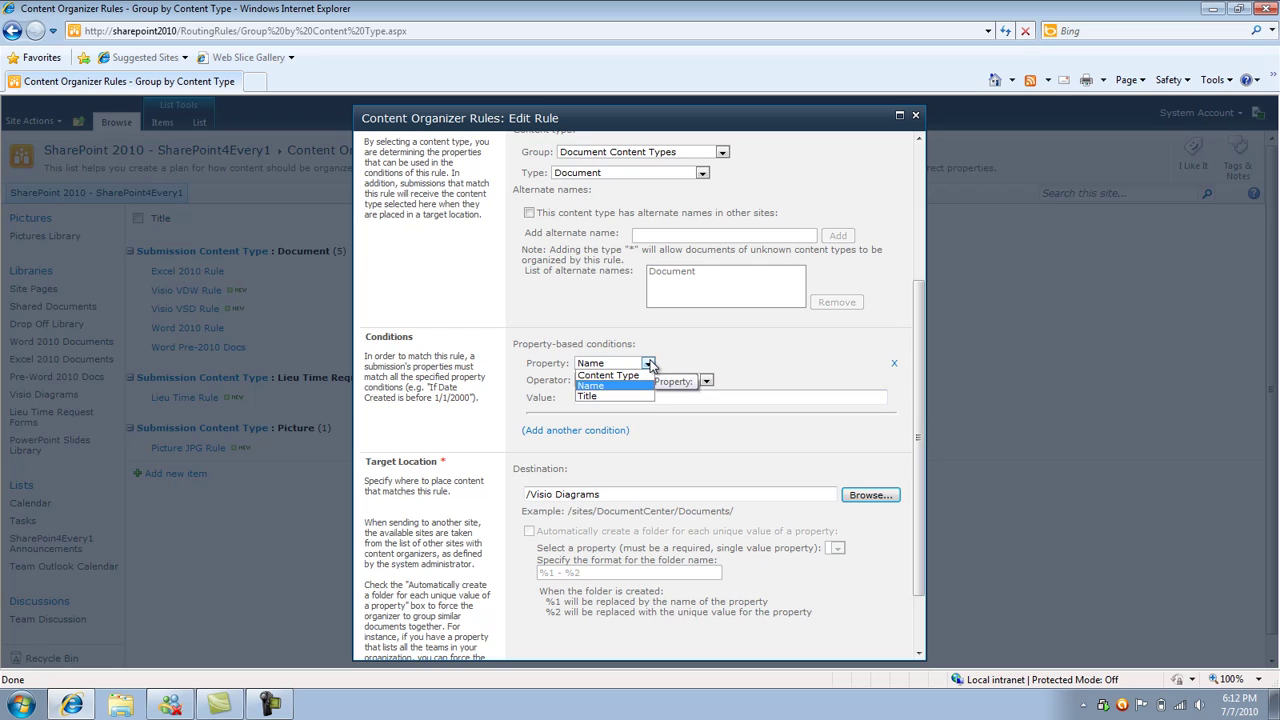
{"action": "left_click", "coordinate": [615, 385]}
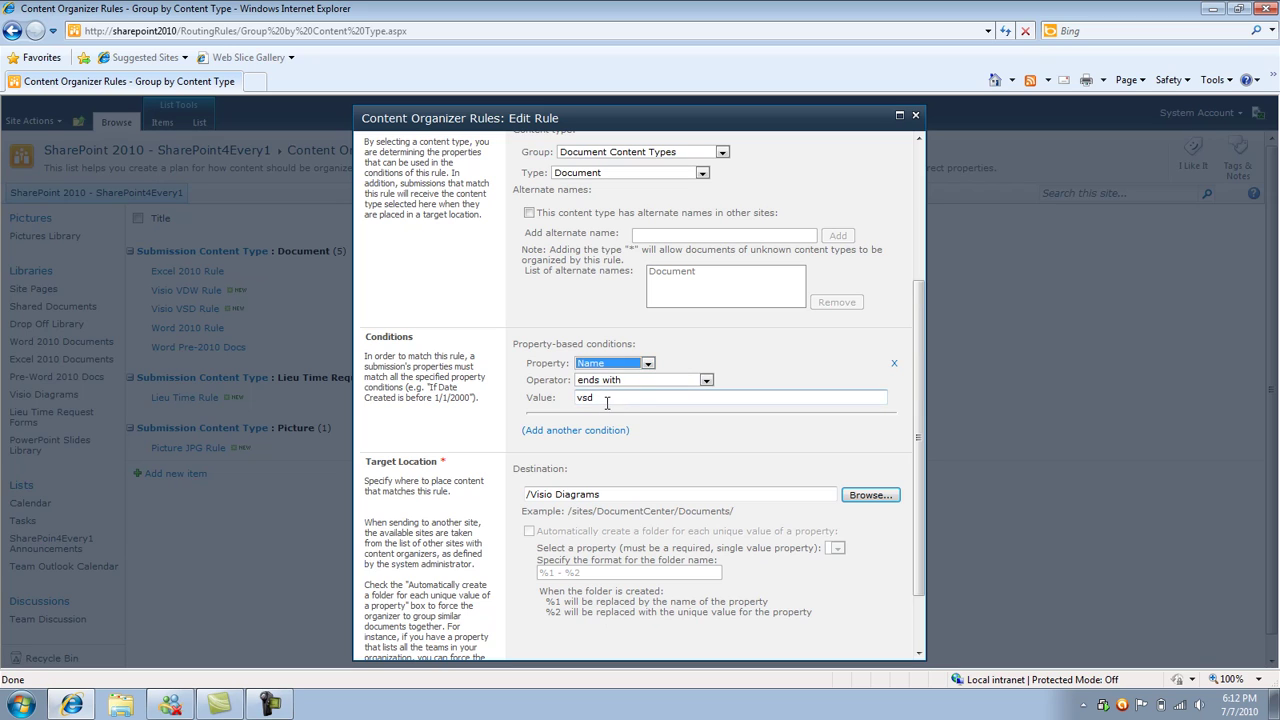
{"action": "left_click_drag", "start_coordinate": [922, 430], "coordinate": [926, 471]}
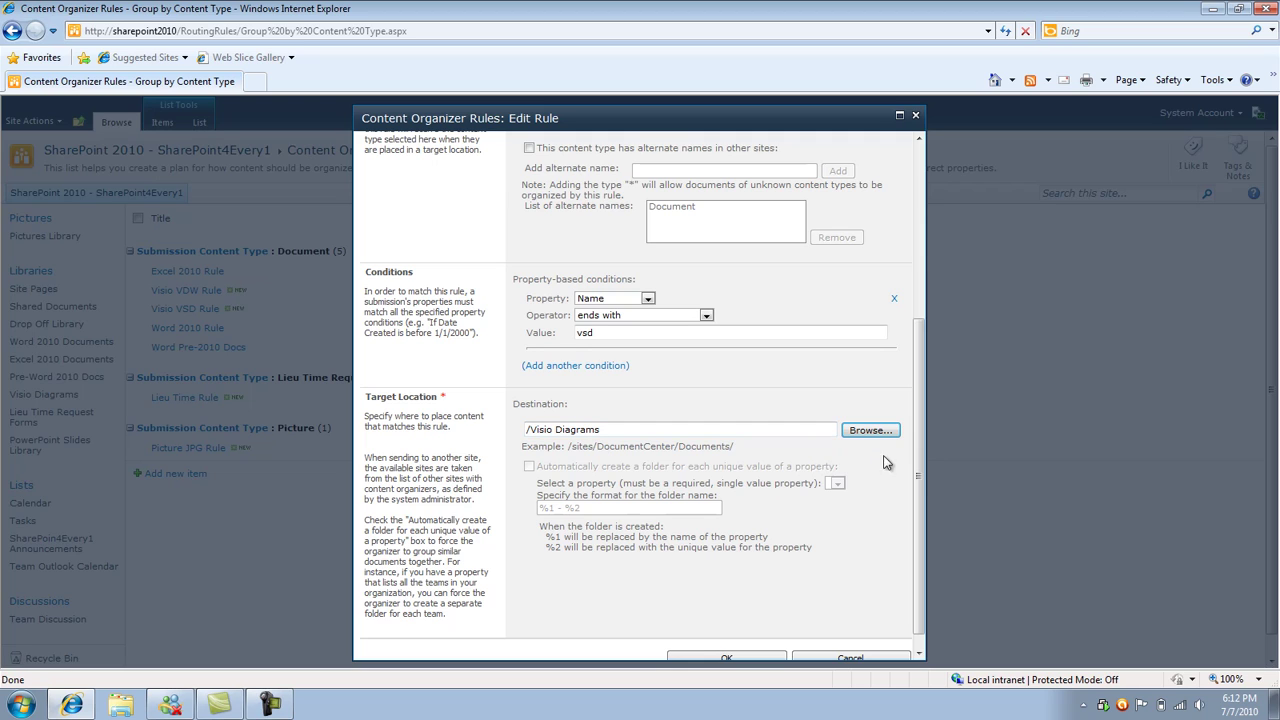
{"action": "left_click_drag", "start_coordinate": [918, 470], "coordinate": [922, 520]}
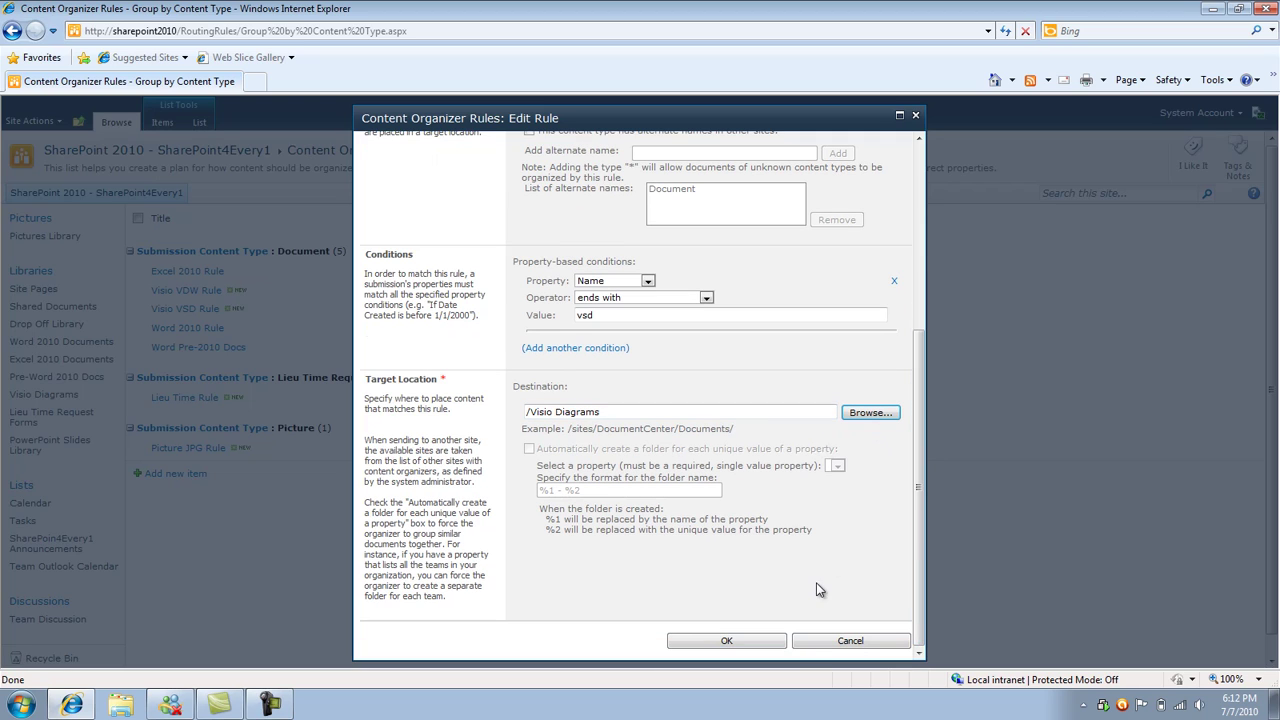
{"action": "left_click", "coordinate": [816, 645]}
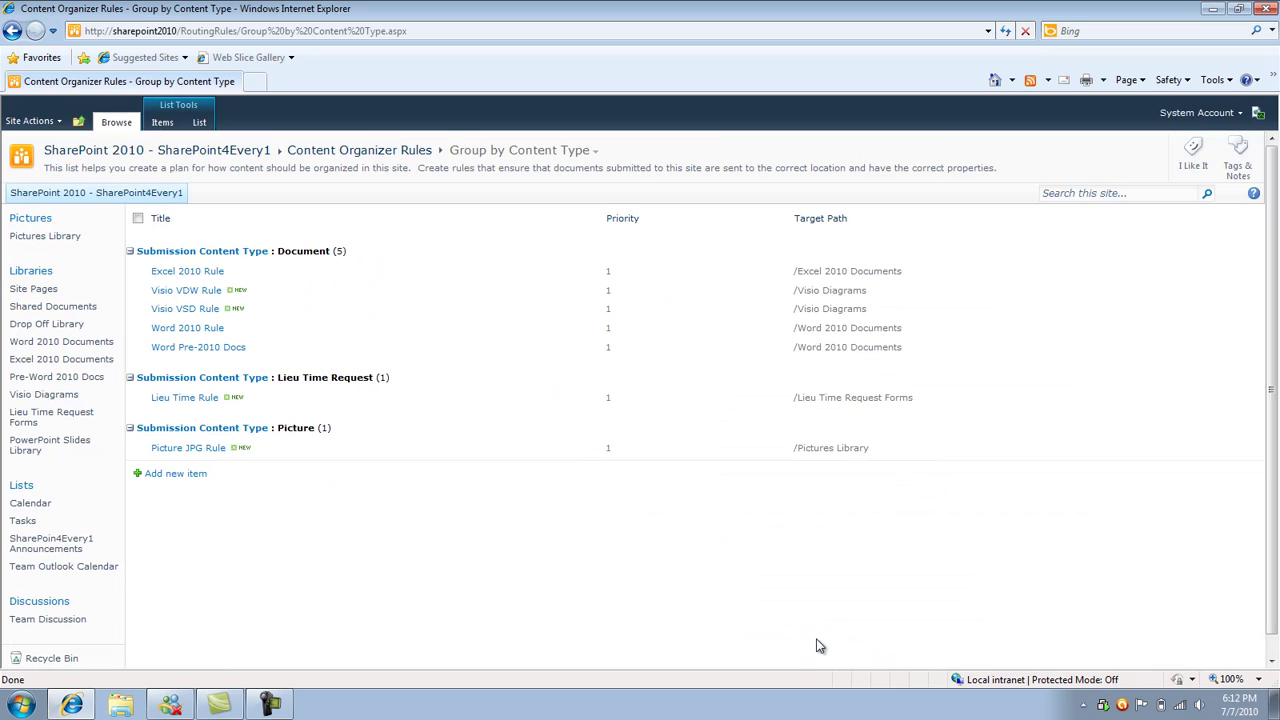
Check the contents of the Visio Diagrams library and return to the Content Organizer rules.
{"action": "left_click", "coordinate": [74, 396]}
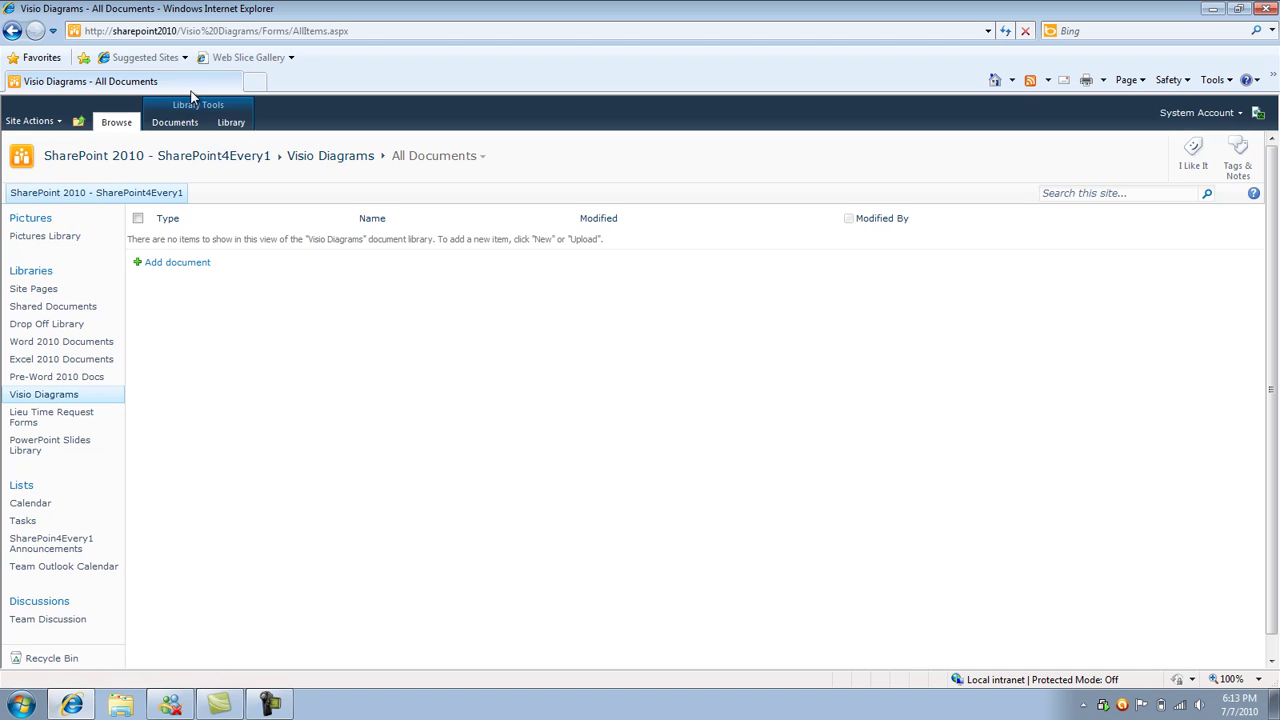
{"action": "left_click", "coordinate": [12, 31]}
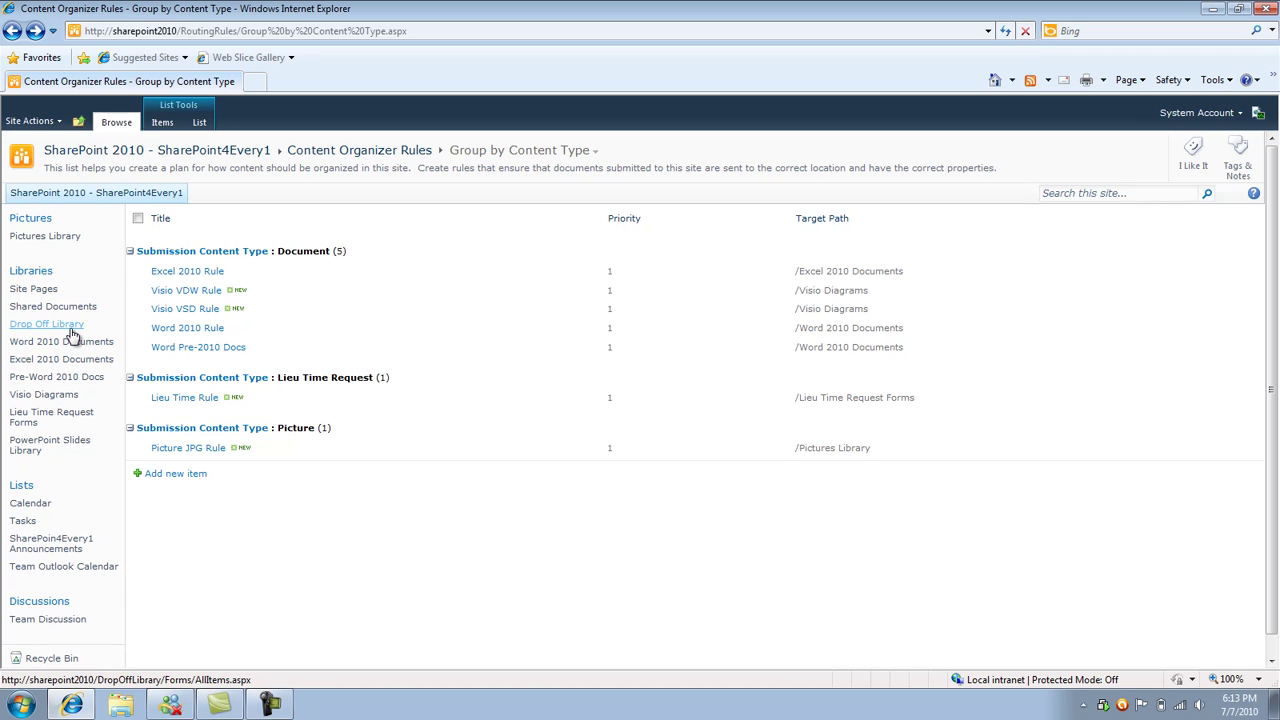
Delete the Topologies_SharePointServer2010 document from the Drop Off Library.
{"action": "left_click", "coordinate": [54, 327]}
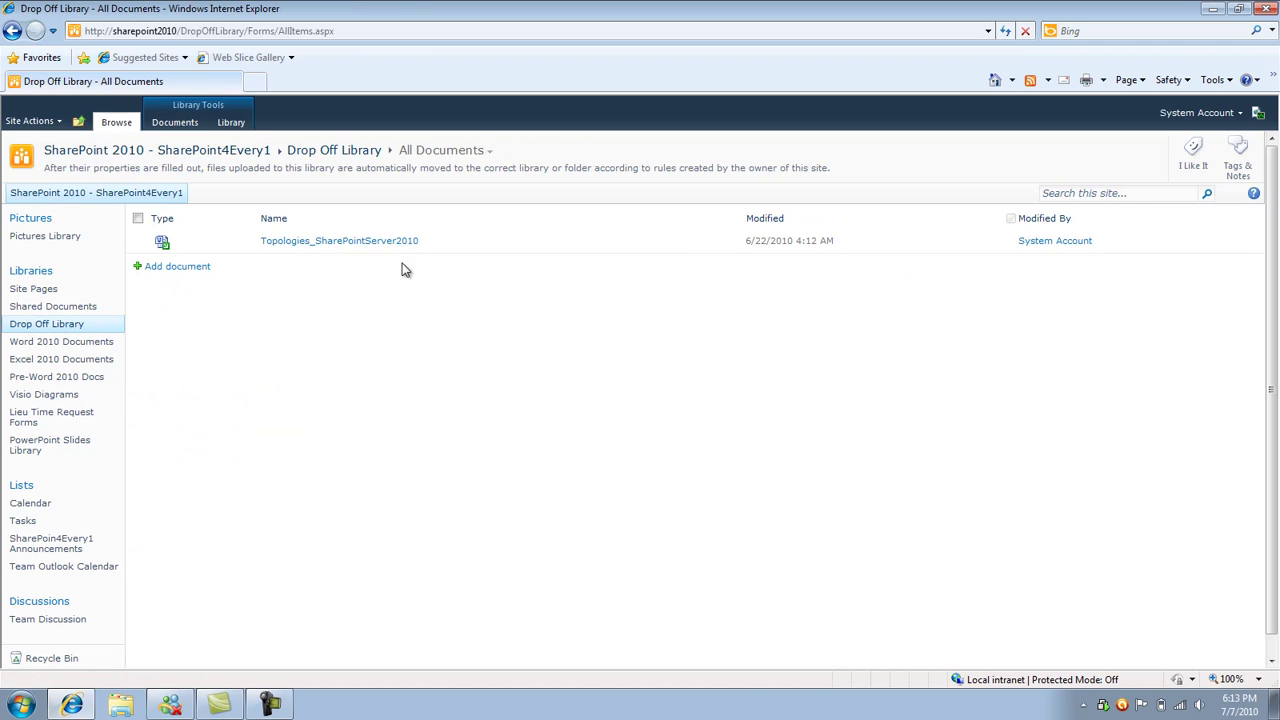
{"action": "left_click", "coordinate": [463, 247]}
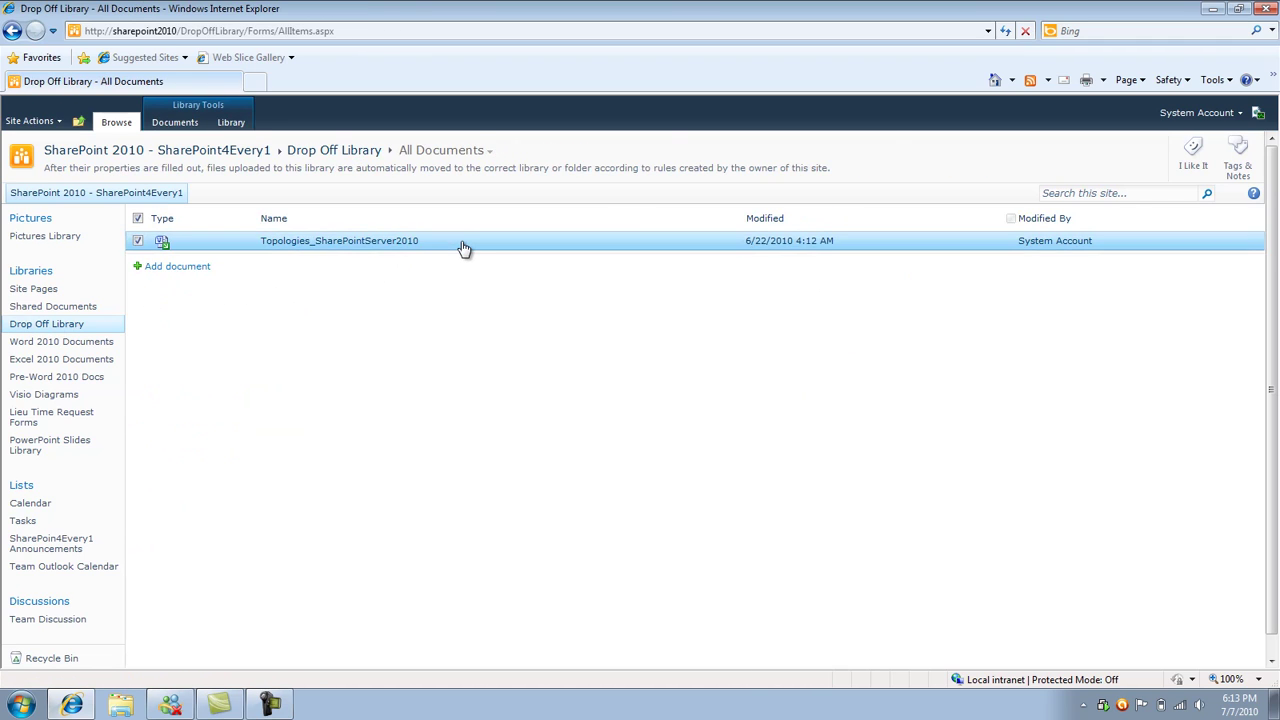
{"action": "left_click", "coordinate": [460, 188]}
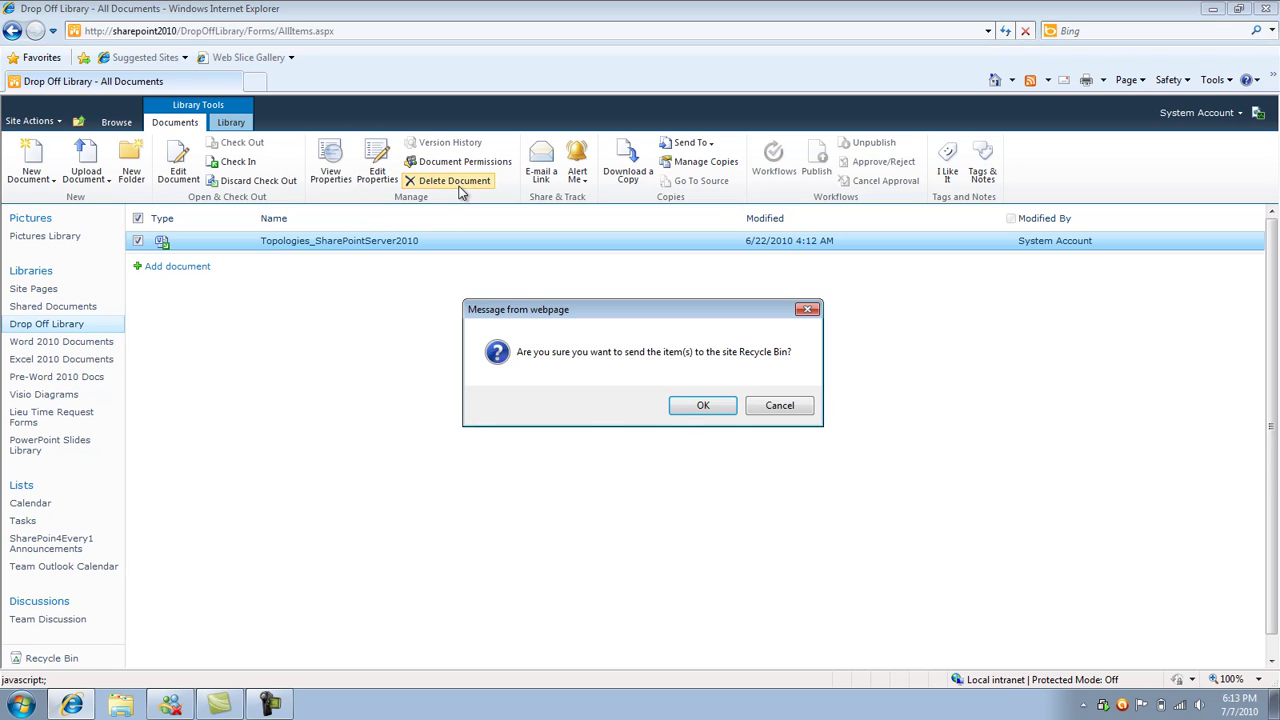
{"action": "left_click", "coordinate": [685, 408]}
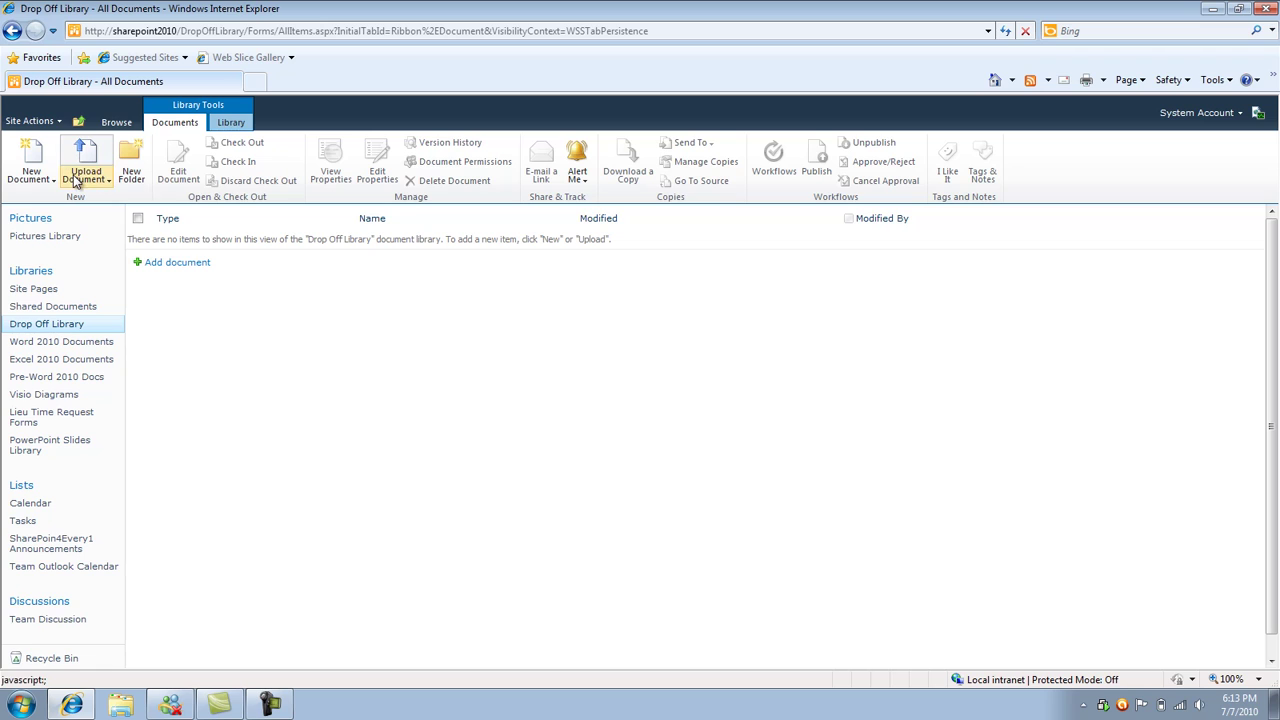
Upload Drawing1.vsd from the desktop to the Drop Off Library and submit it with the Document content type.
{"action": "left_click", "coordinate": [78, 180]}
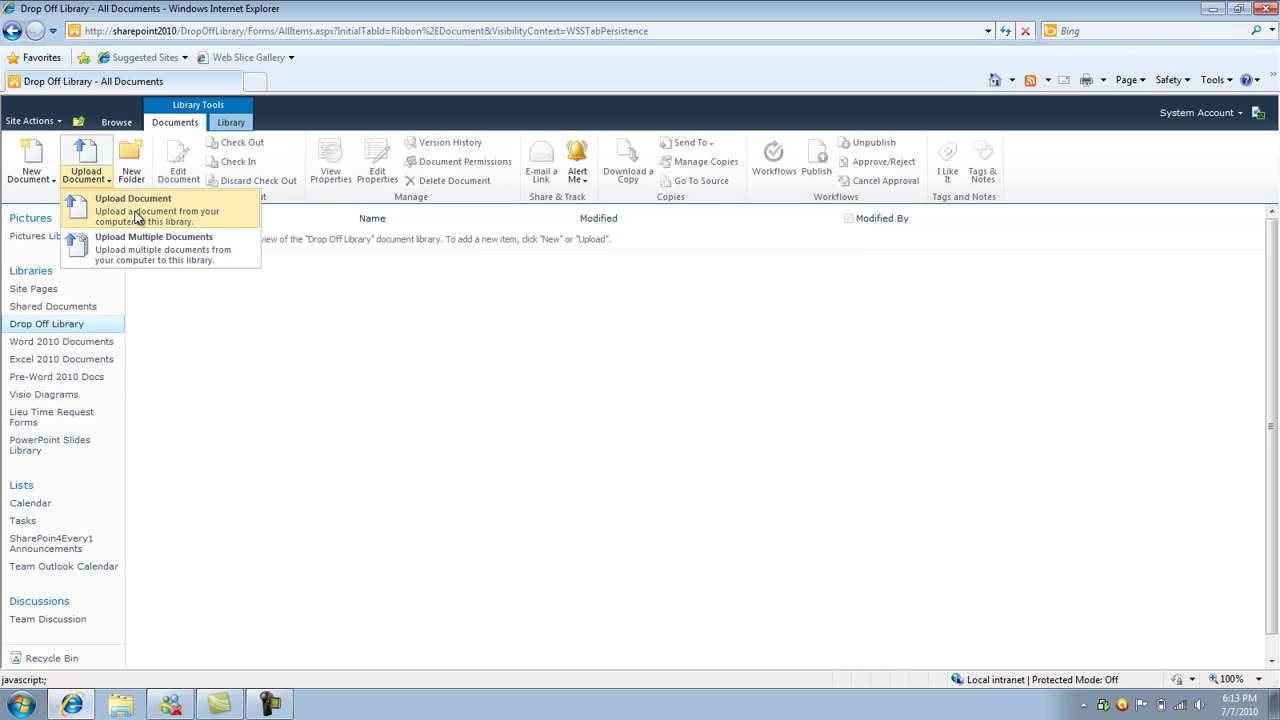
{"action": "left_click", "coordinate": [138, 212]}
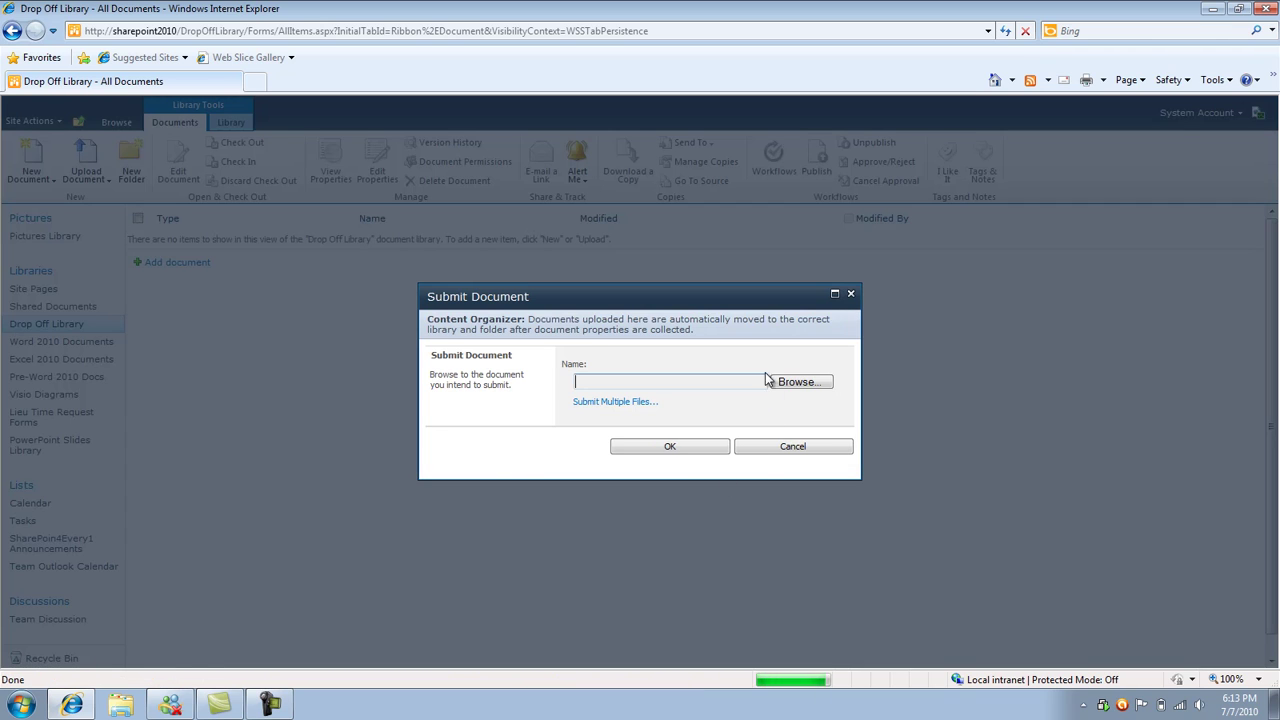
{"action": "left_click", "coordinate": [774, 381]}
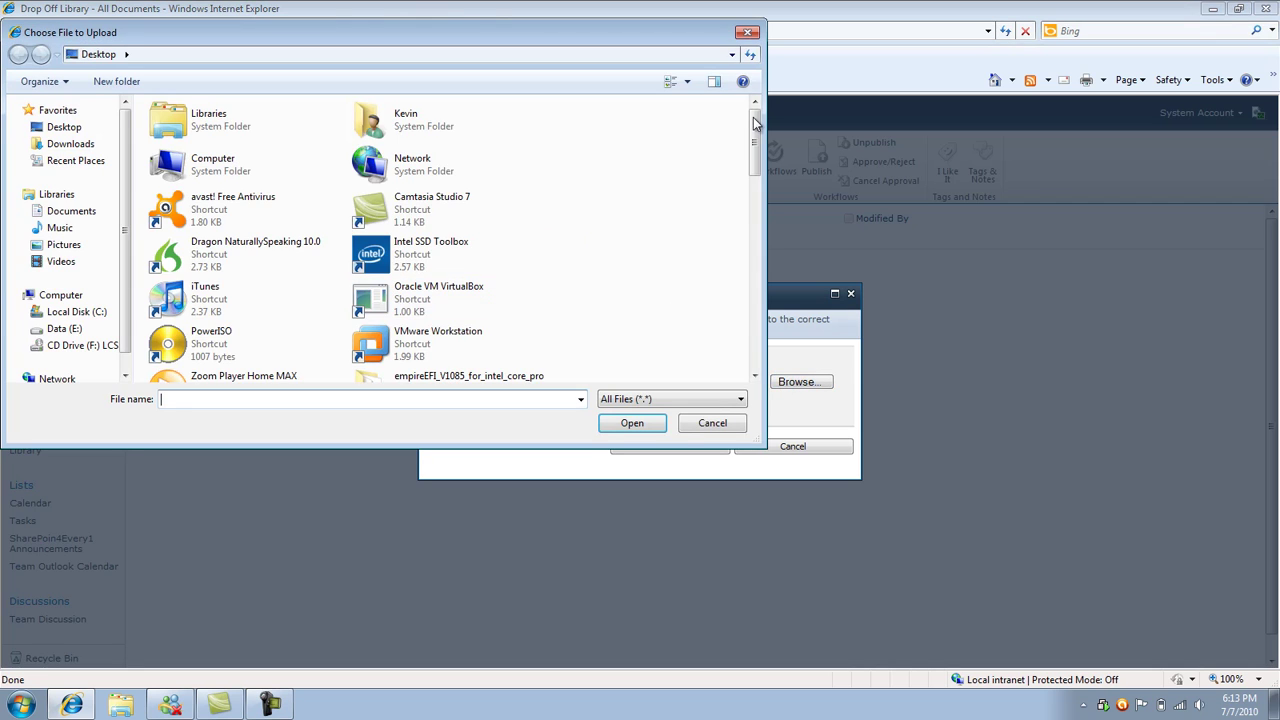
{"action": "left_click_drag", "start_coordinate": [755, 120], "coordinate": [758, 245]}
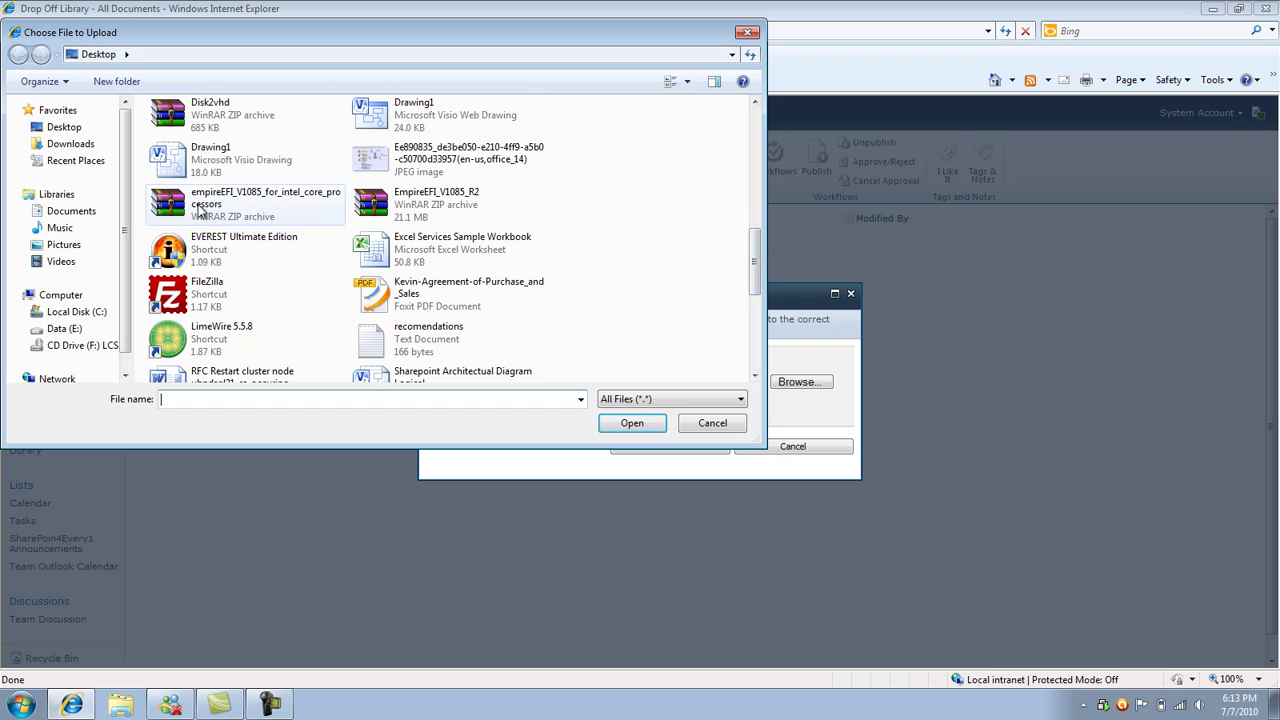
{"action": "double_click", "coordinate": [209, 160]}
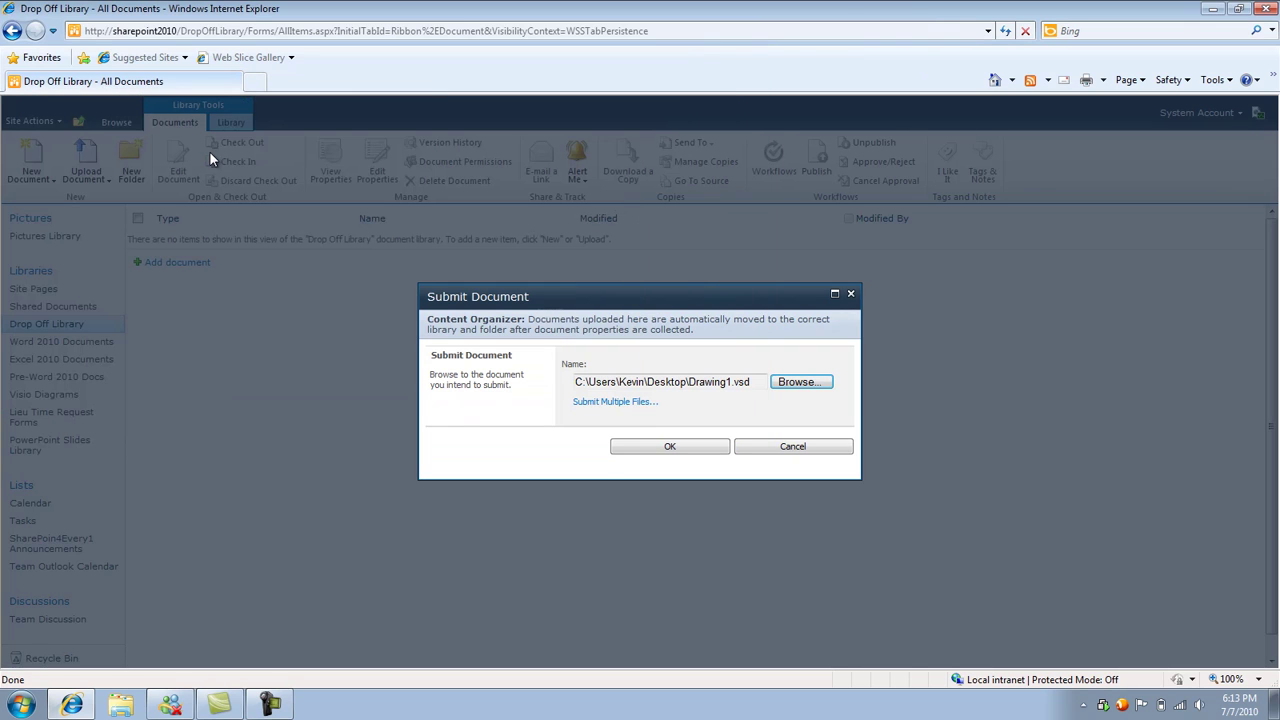
{"action": "left_click", "coordinate": [657, 451]}
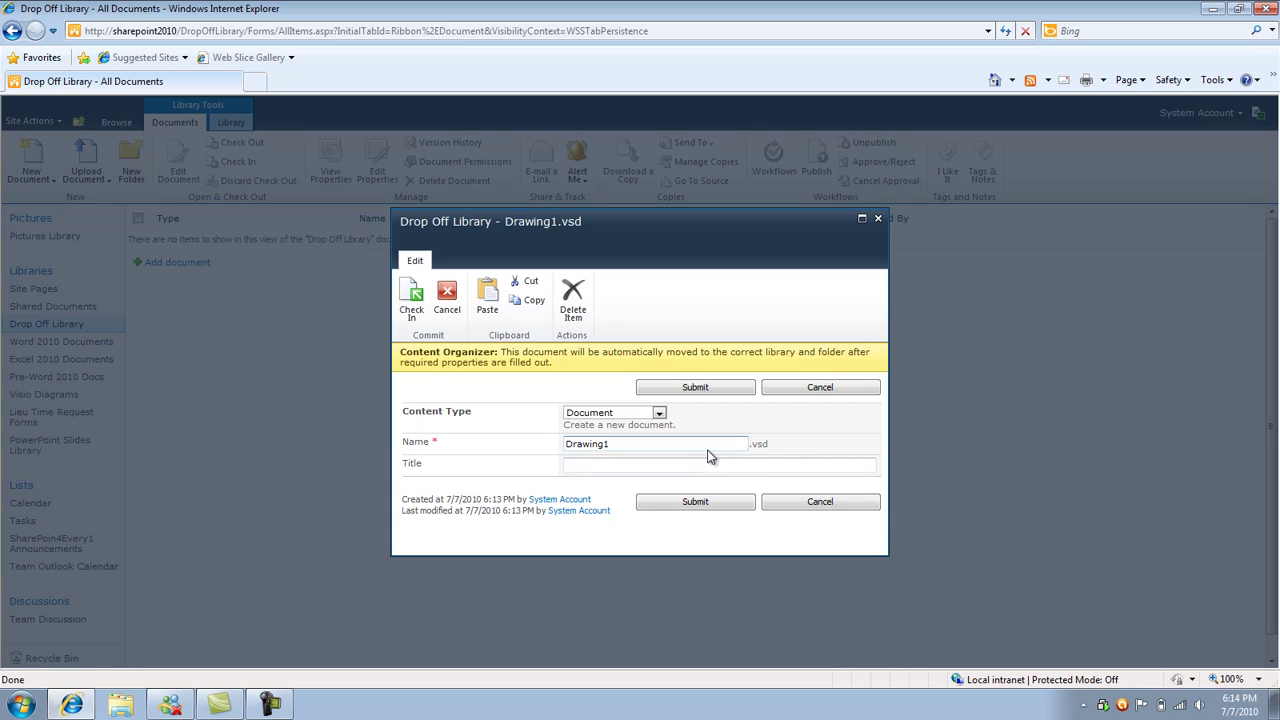
{"action": "left_click", "coordinate": [703, 390]}
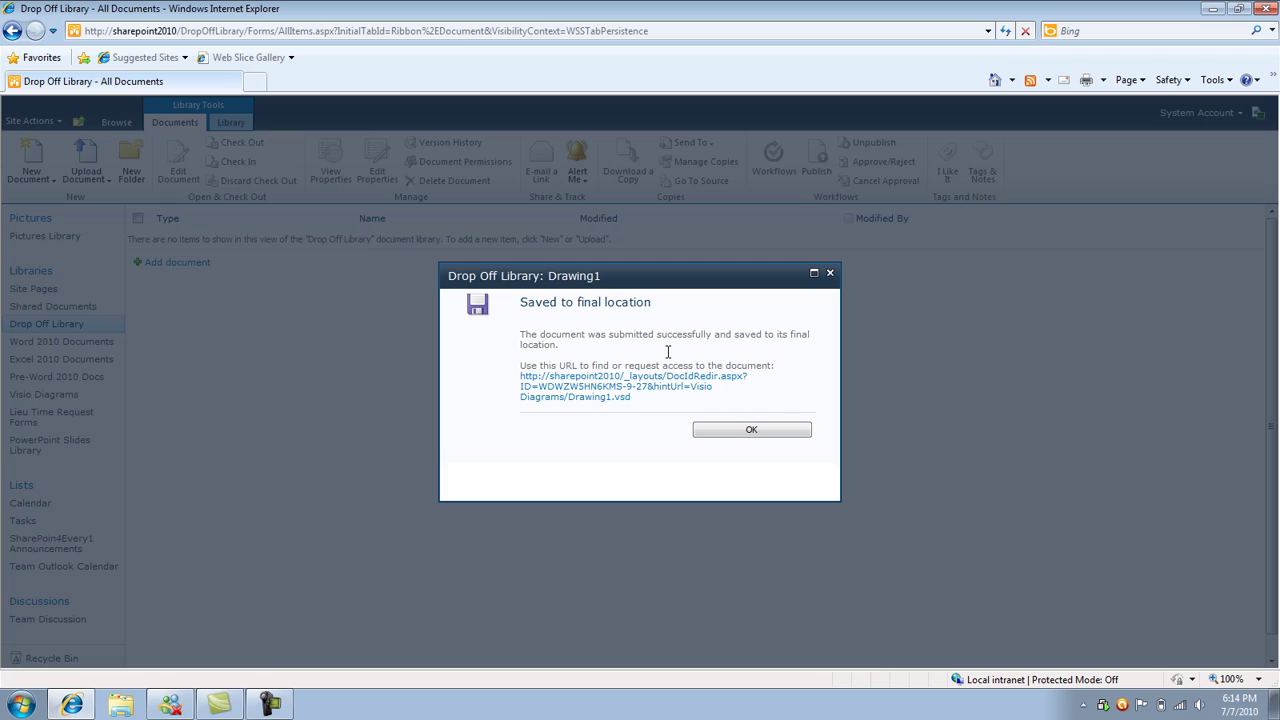
{"action": "left_click", "coordinate": [711, 435]}
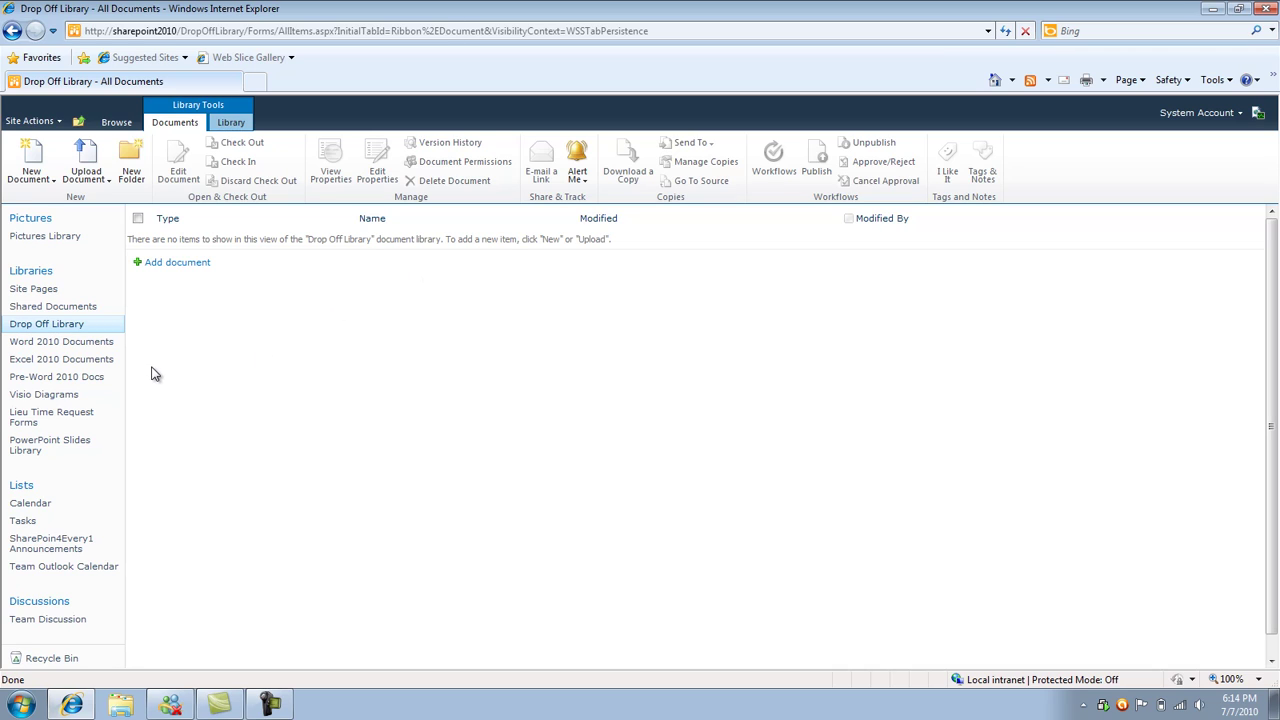
Check the Visio Diagrams library for the submitted Drawing1 document.
{"action": "left_click", "coordinate": [60, 397]}
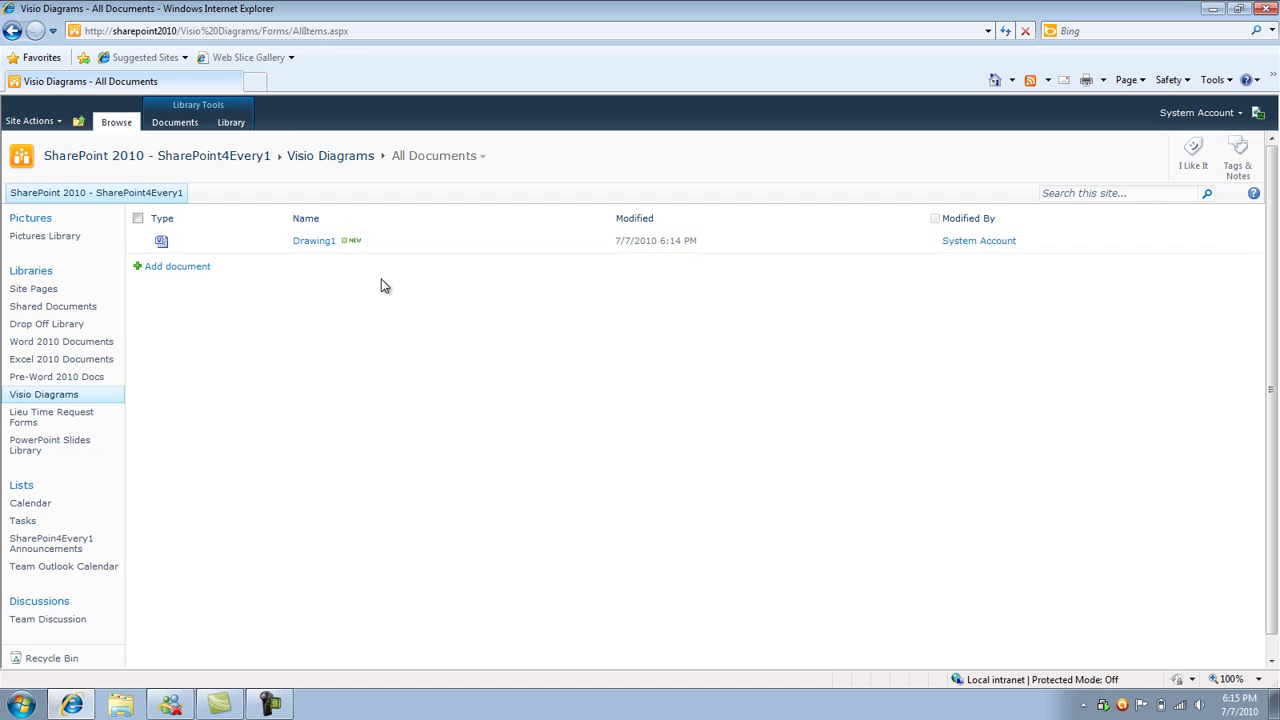
{"action": "left_click", "coordinate": [387, 245]}
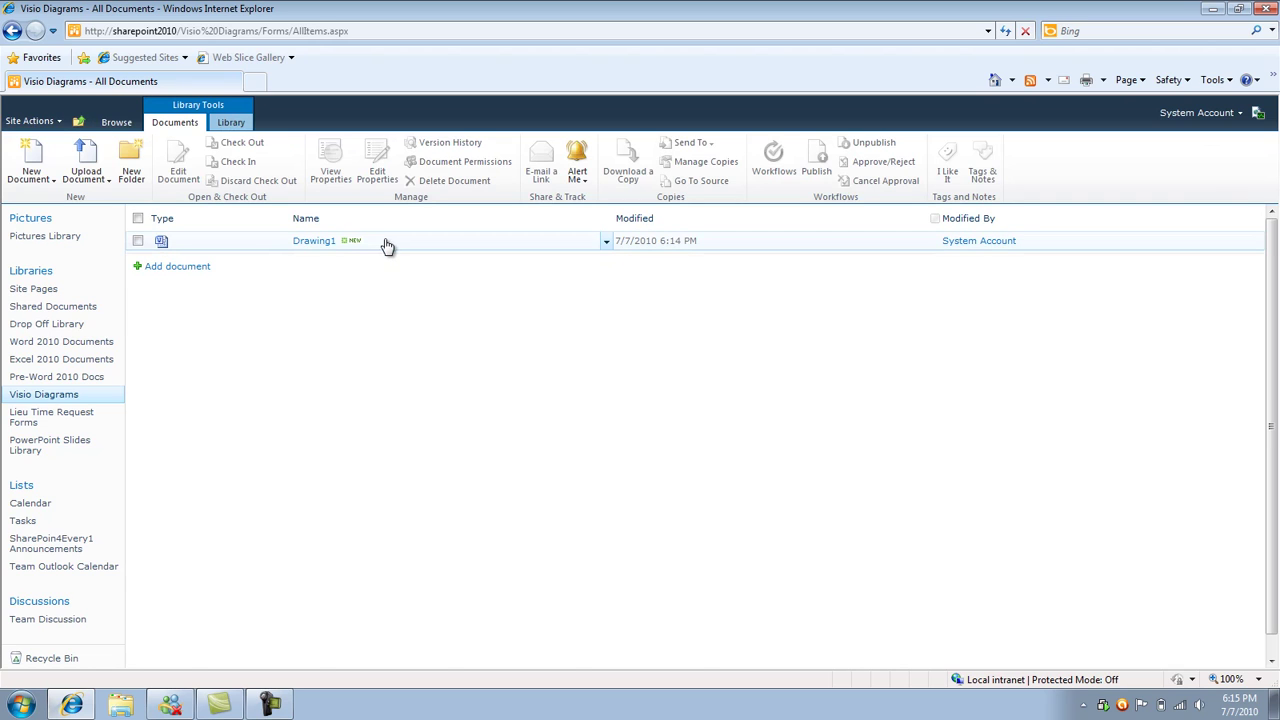
Upload Excel Services Sample Workbook.xlsx from the desktop to the Drop Off Library and submit it with the Document content type.
{"action": "left_click", "coordinate": [68, 327]}
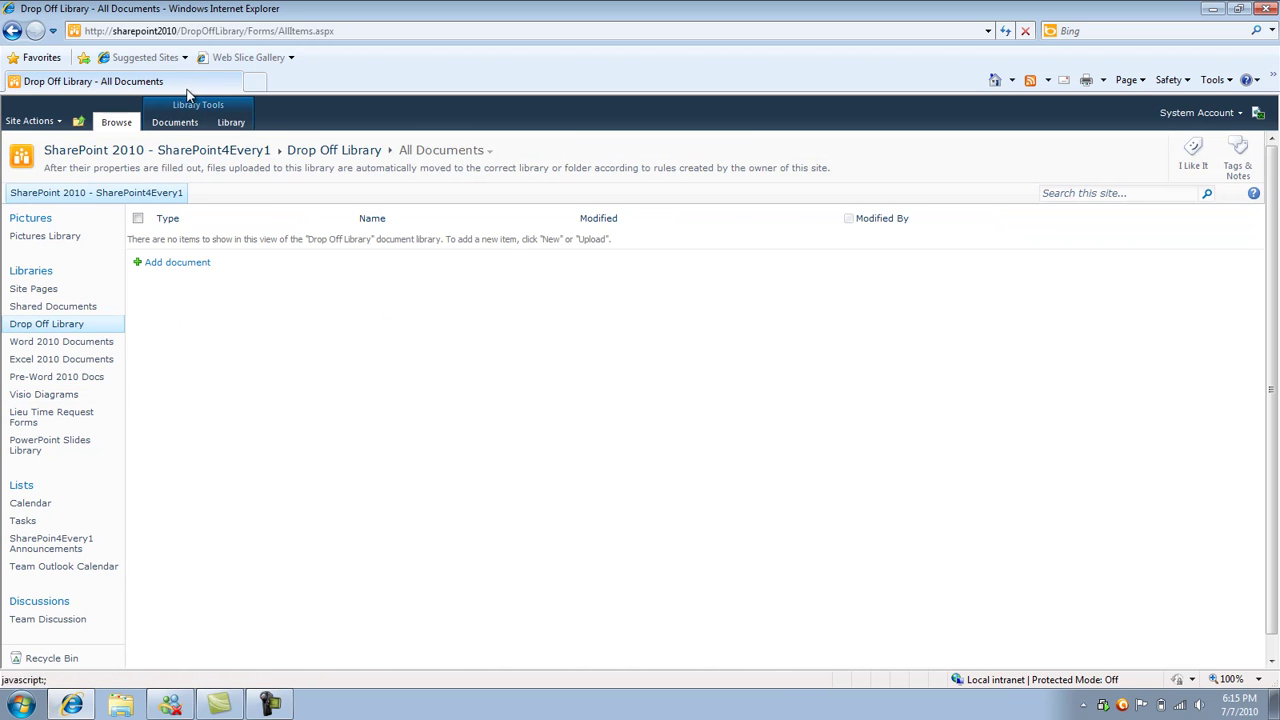
{"action": "left_click", "coordinate": [172, 123]}
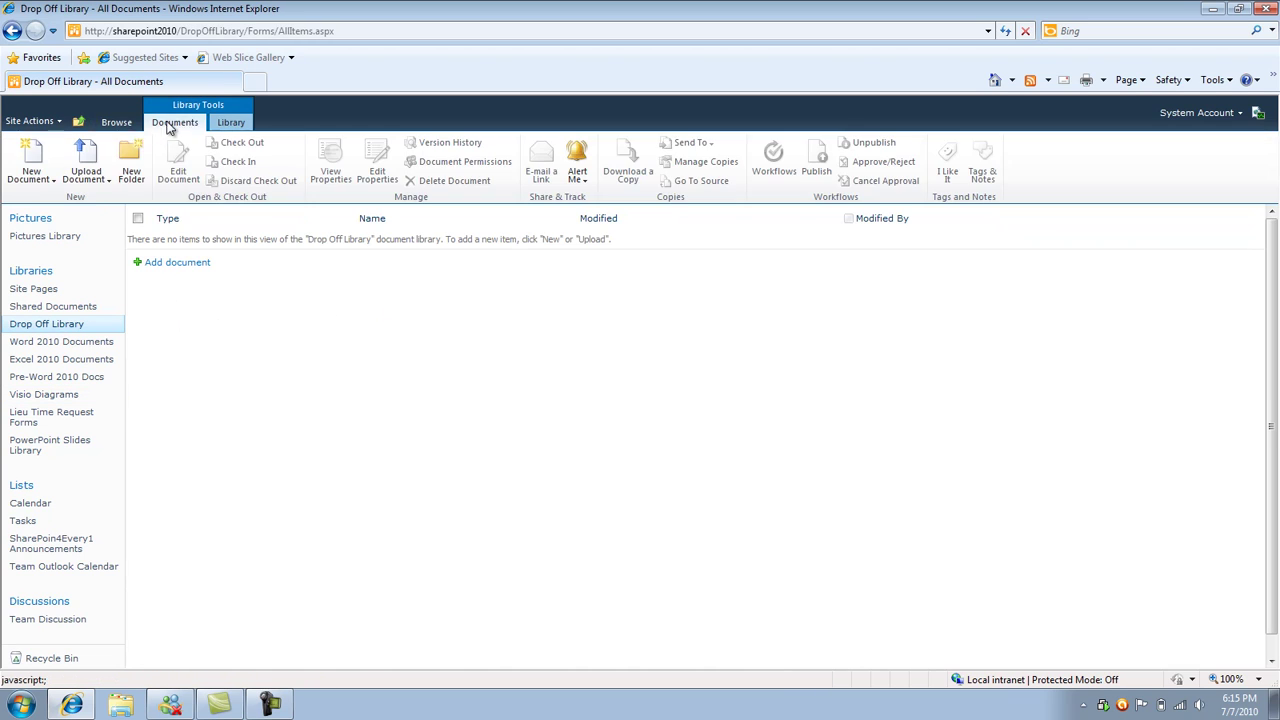
{"action": "left_click", "coordinate": [93, 176]}
{"action": "left_click", "coordinate": [108, 200]}
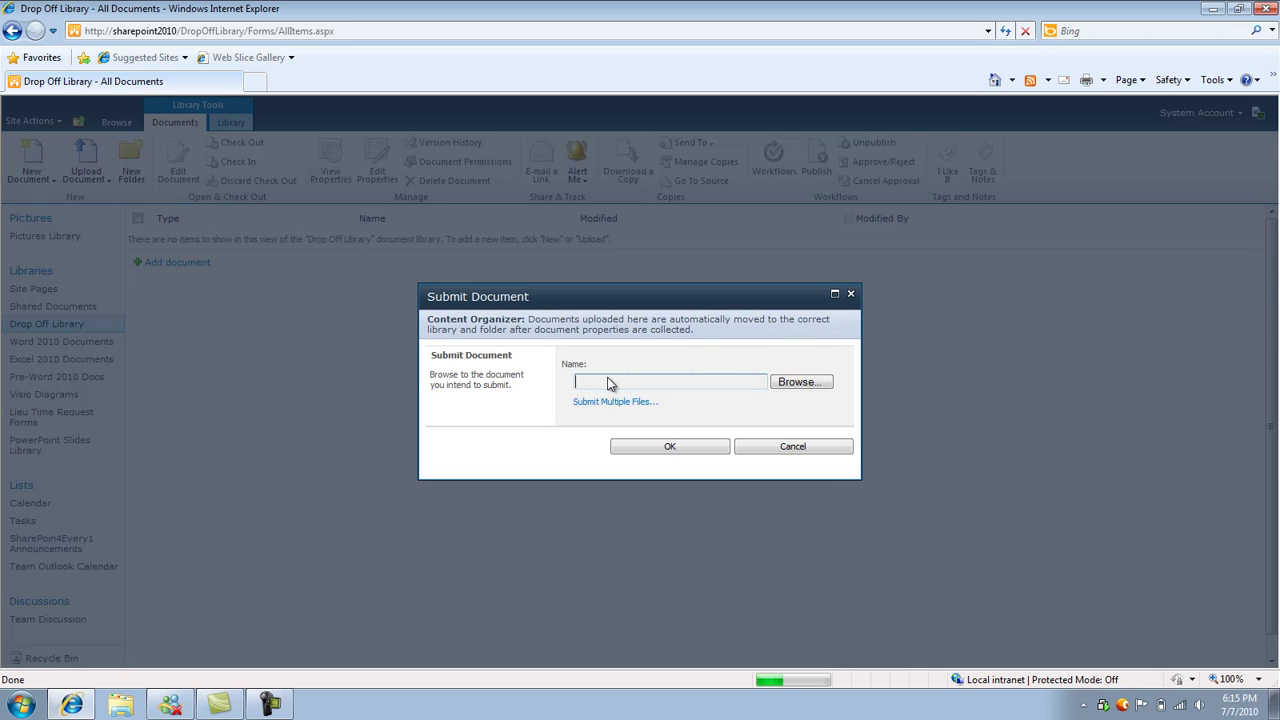
{"action": "left_click", "coordinate": [797, 382]}
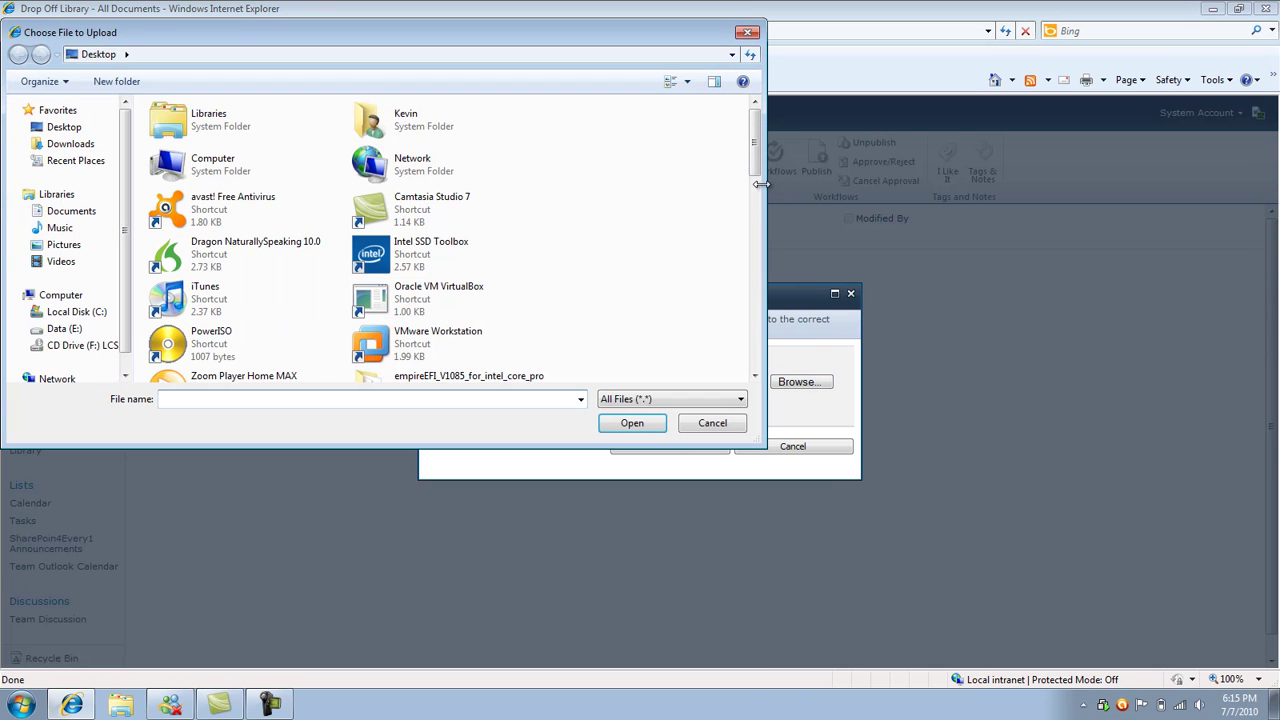
{"action": "left_click_drag", "start_coordinate": [762, 165], "coordinate": [762, 310]}
{"action": "left_click", "coordinate": [468, 192]}
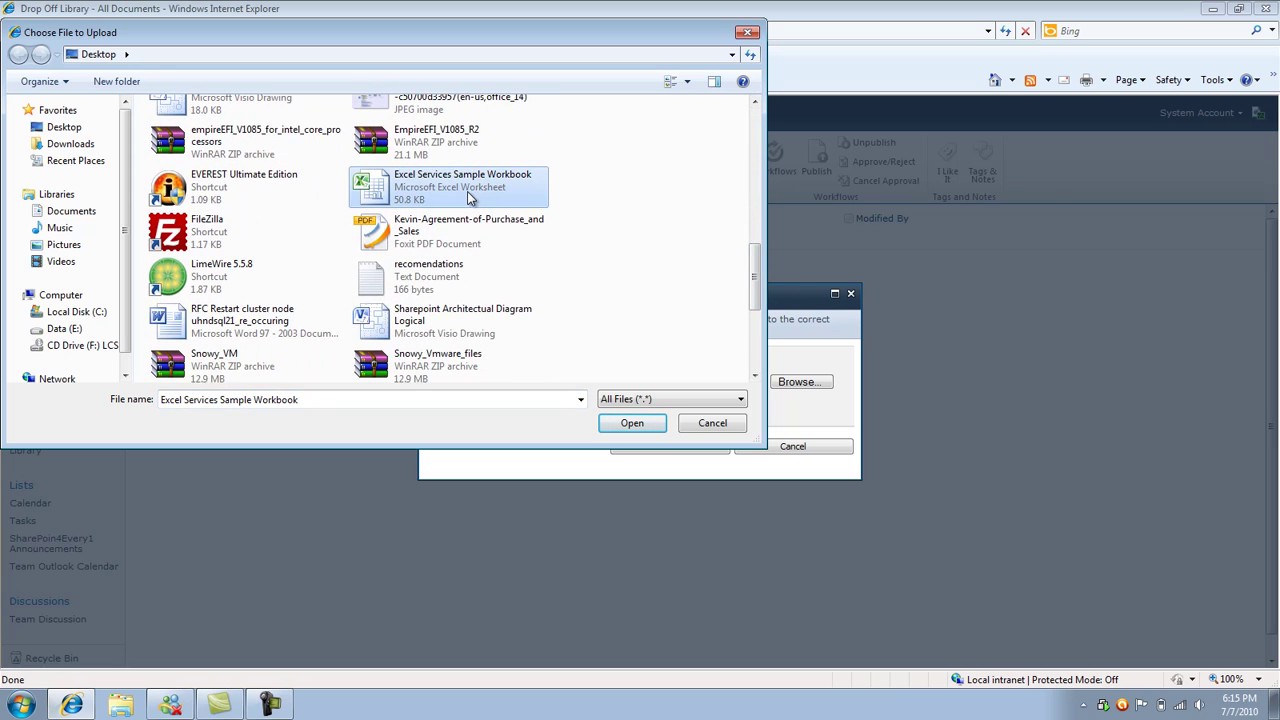
{"action": "left_click", "coordinate": [622, 425]}
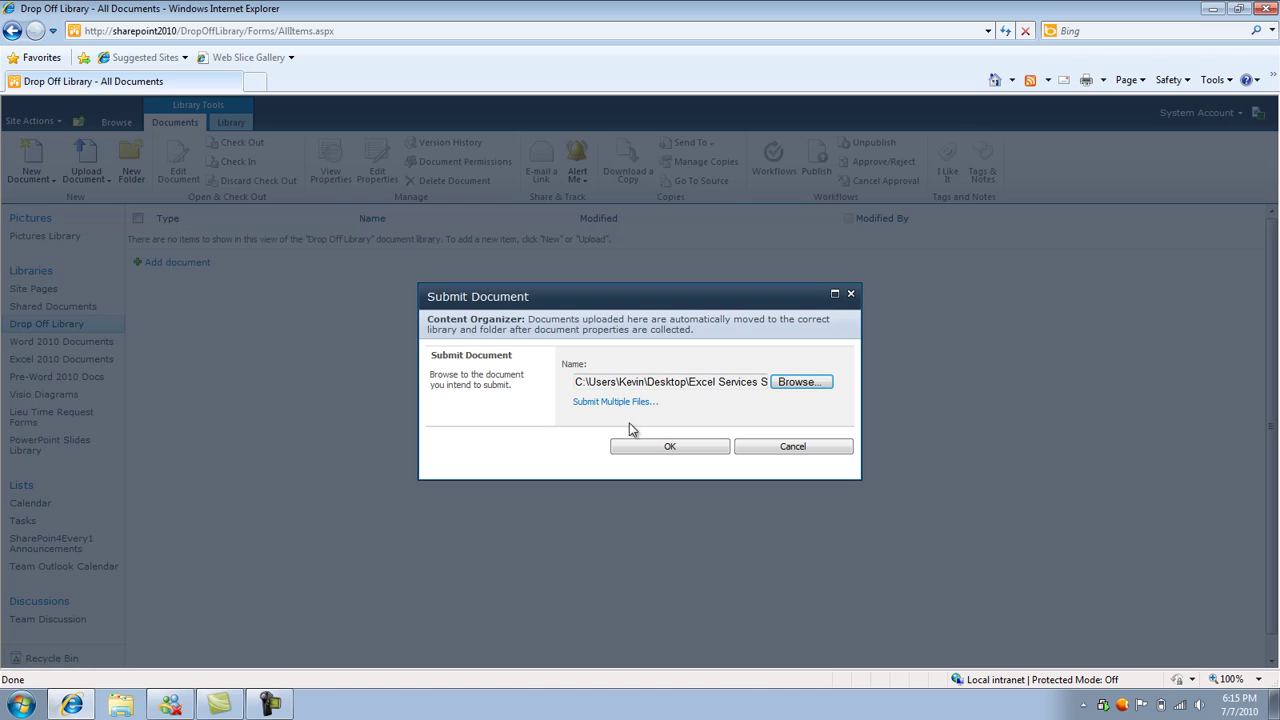
{"action": "left_click", "coordinate": [660, 447]}
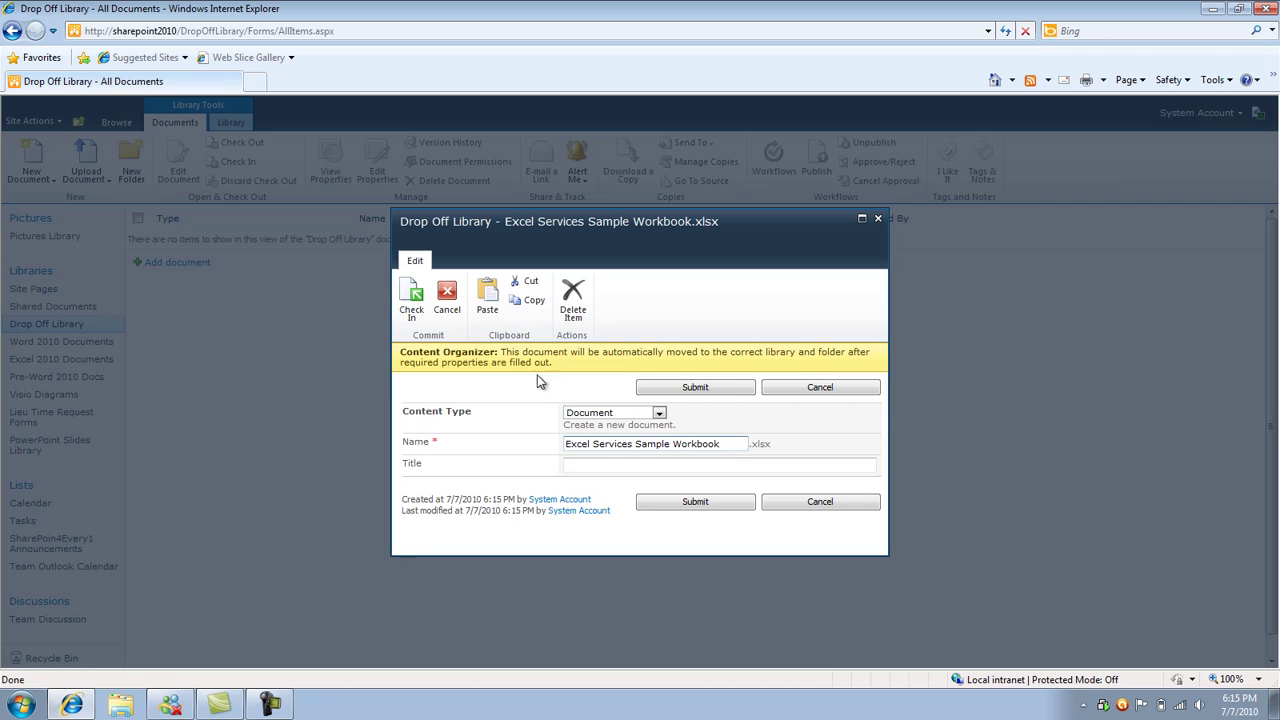
{"action": "left_click", "coordinate": [727, 391]}
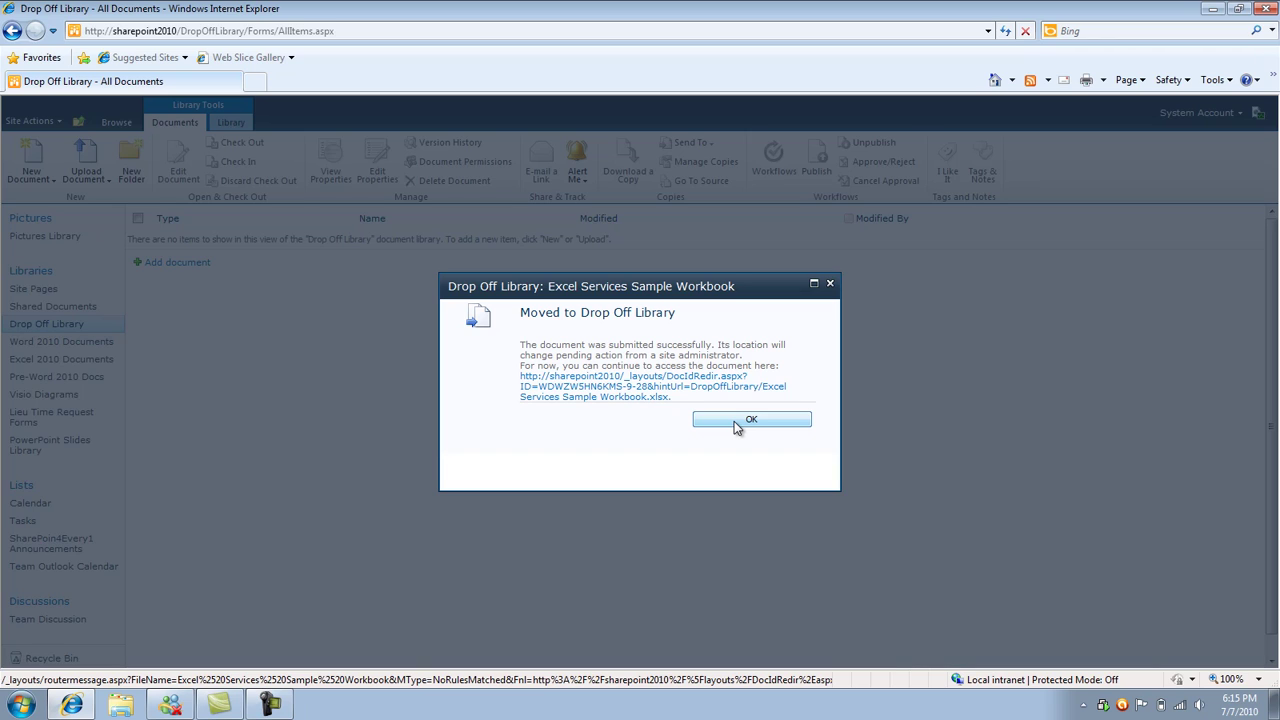
{"action": "left_click", "coordinate": [742, 420]}
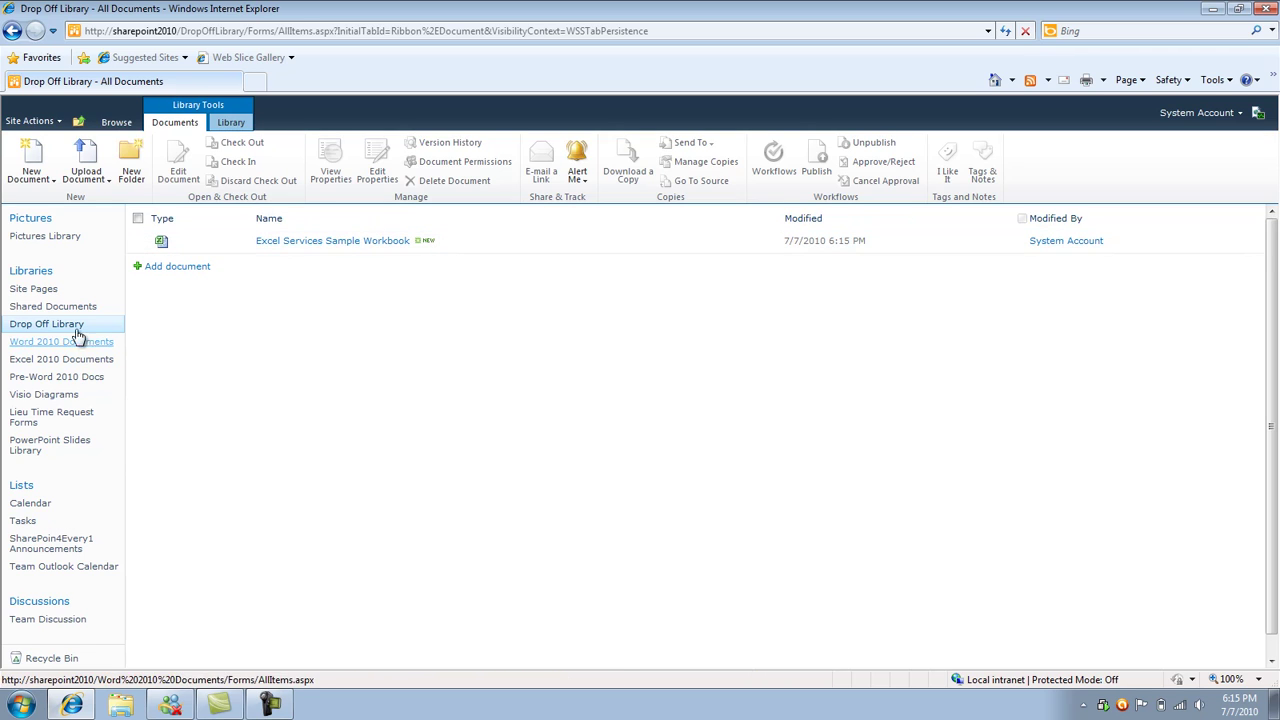
Open the Excel 2010 Rule from the site's Content Organizer Rules for editing.
{"action": "left_click", "coordinate": [55, 121]}
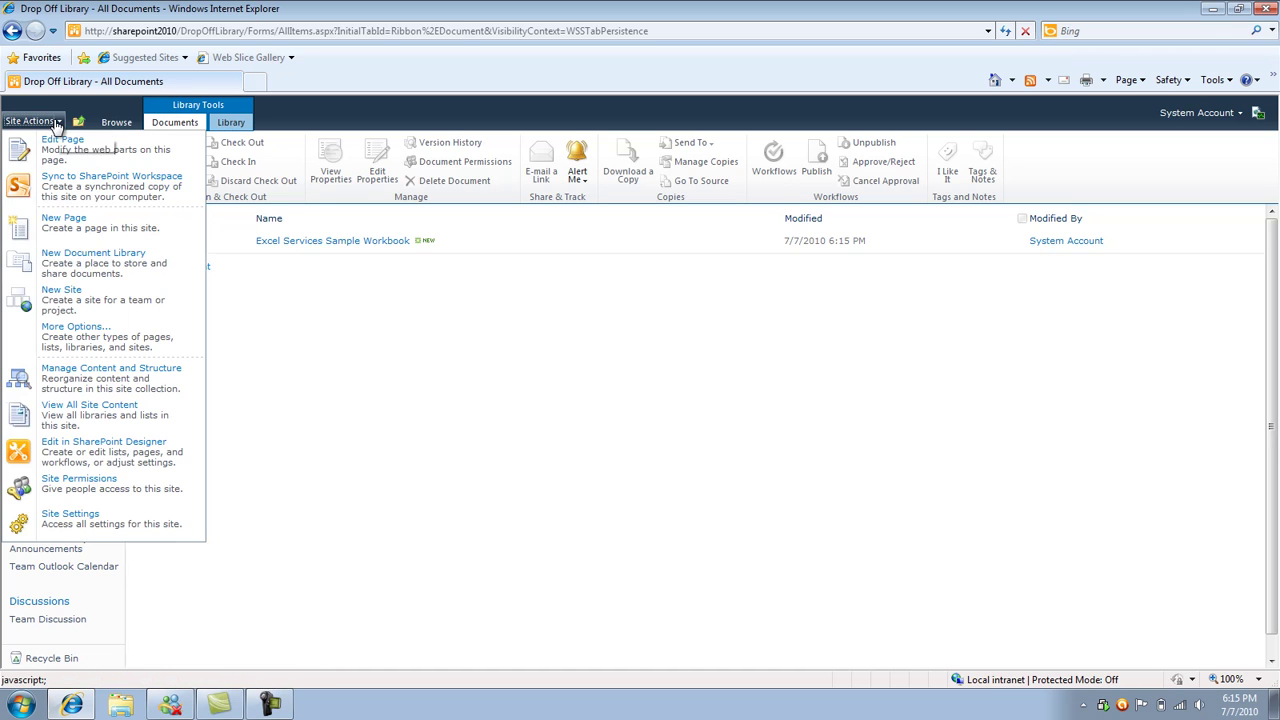
{"action": "left_click", "coordinate": [69, 518]}
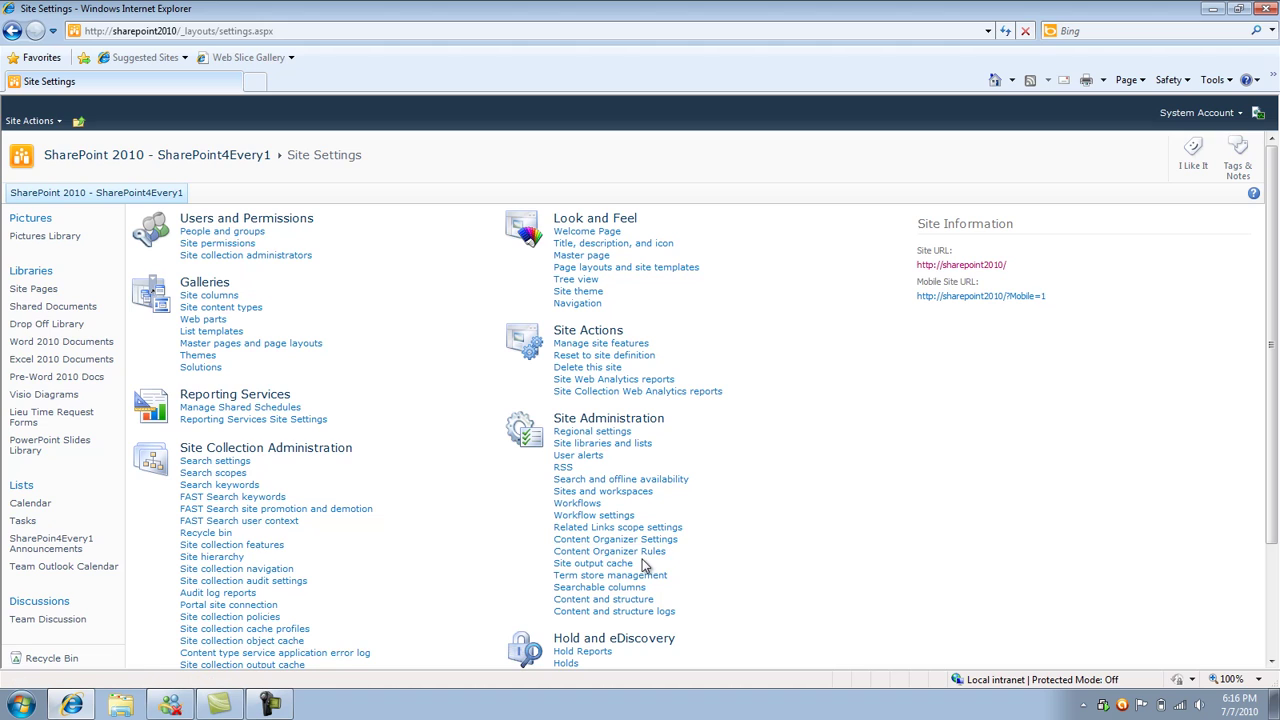
{"action": "left_click", "coordinate": [609, 551]}
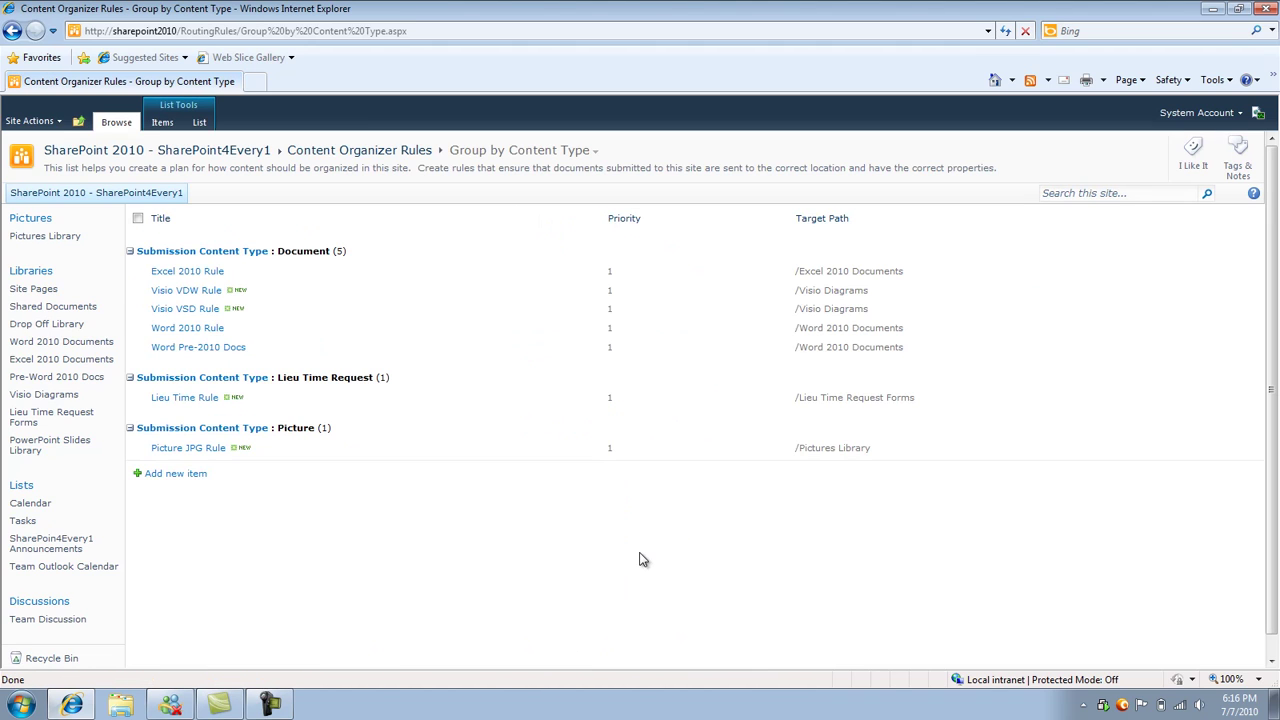
{"action": "left_click", "coordinate": [192, 272]}
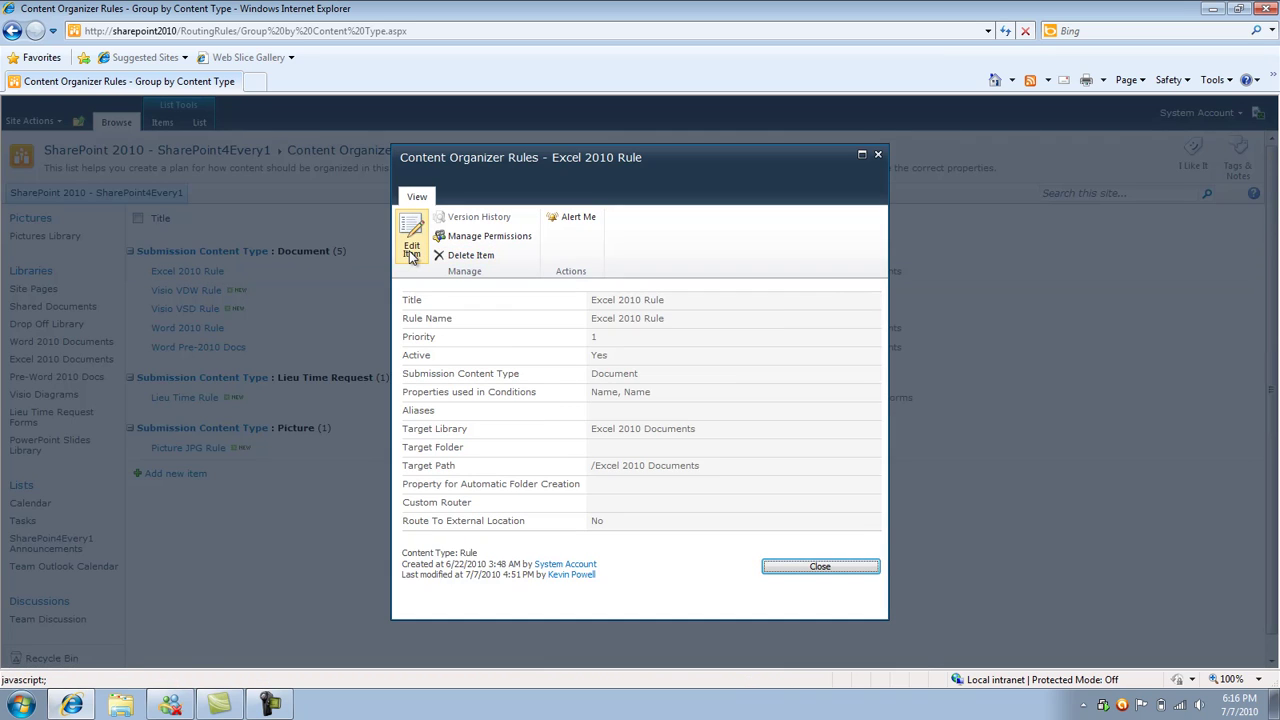
{"action": "left_click", "coordinate": [411, 250]}
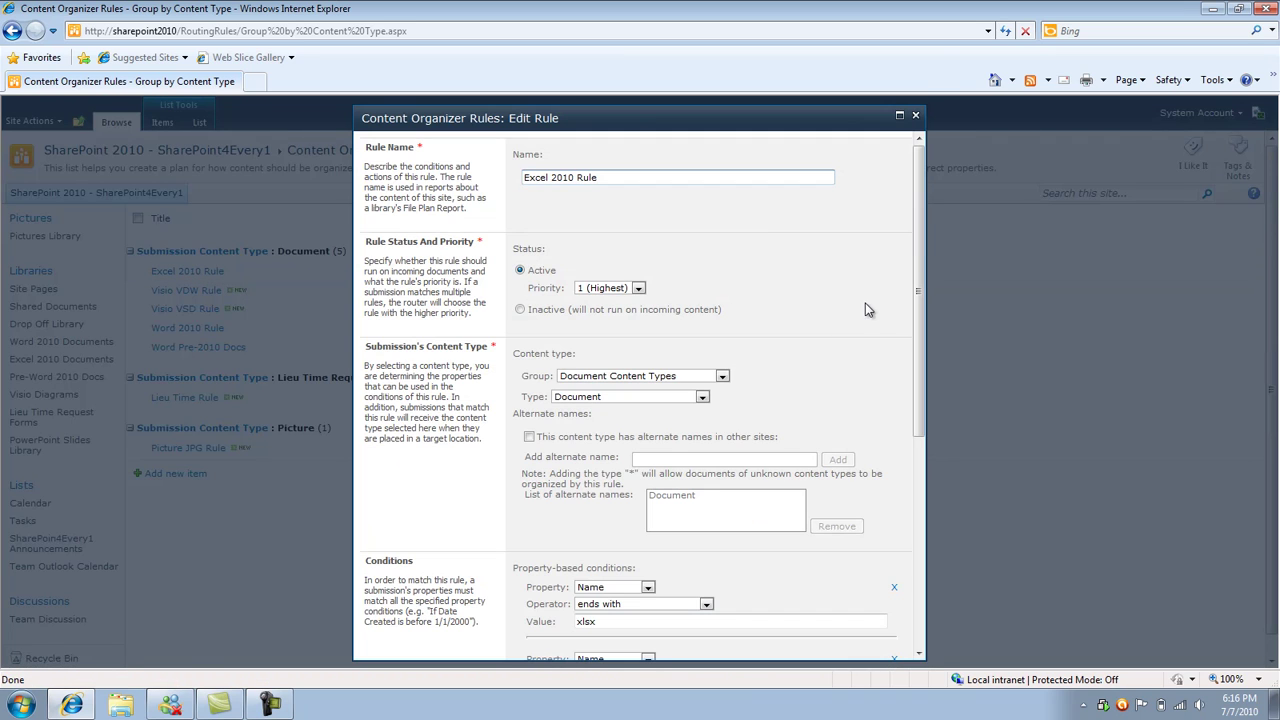
Remove the condition requiring the name to end with xls from the Excel 2010 Rule and save the rule.
{"action": "left_click_drag", "start_coordinate": [918, 244], "coordinate": [924, 396]}
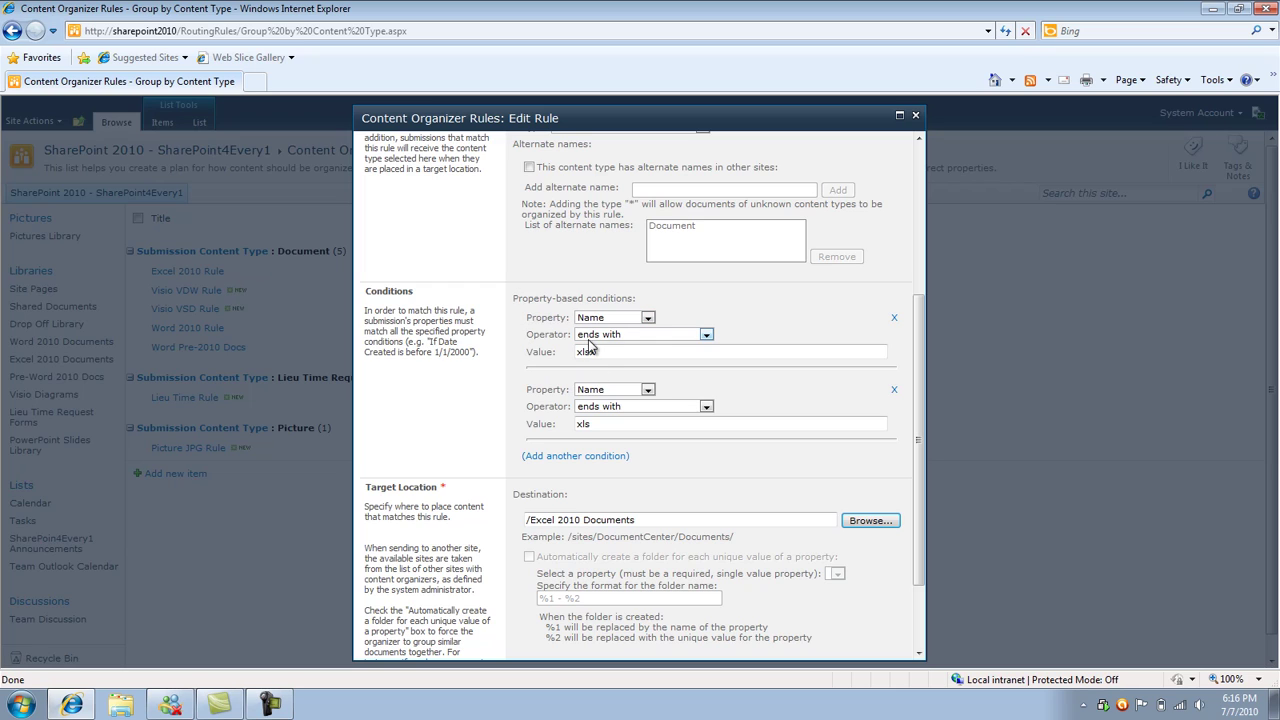
{"action": "left_click_drag", "start_coordinate": [603, 354], "coordinate": [566, 353]}
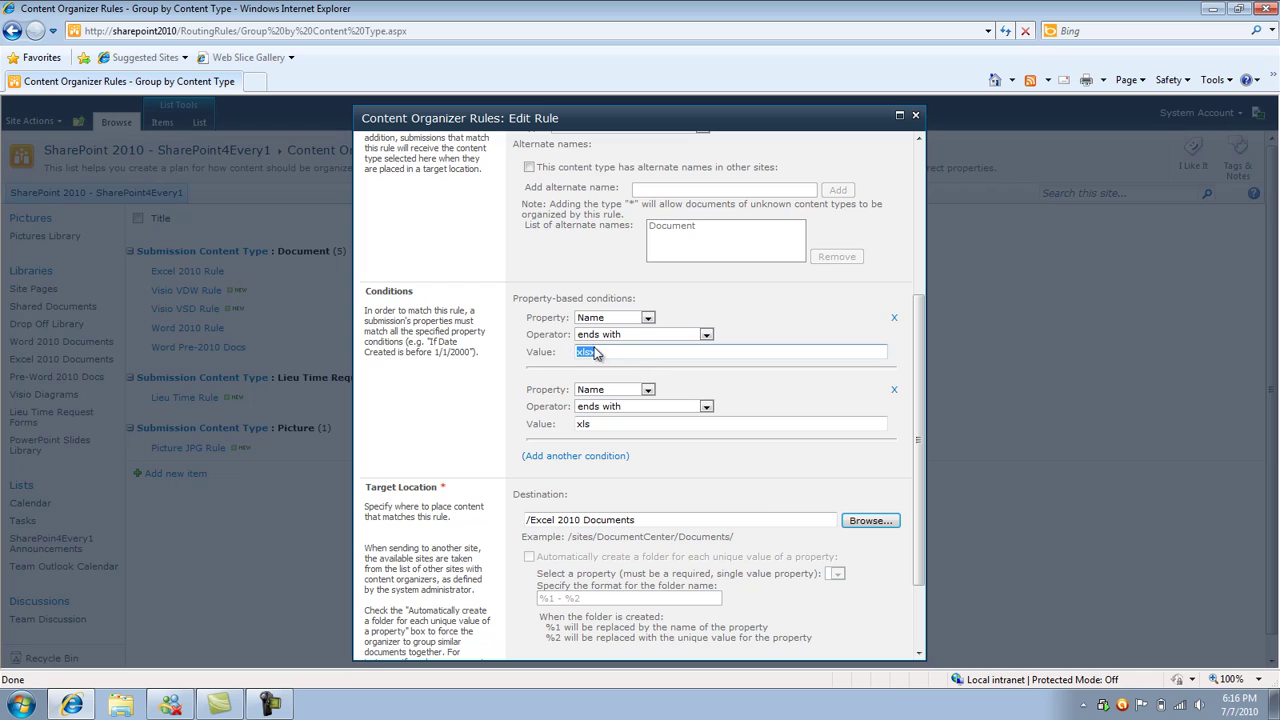
{"action": "left_click", "coordinate": [600, 353]}
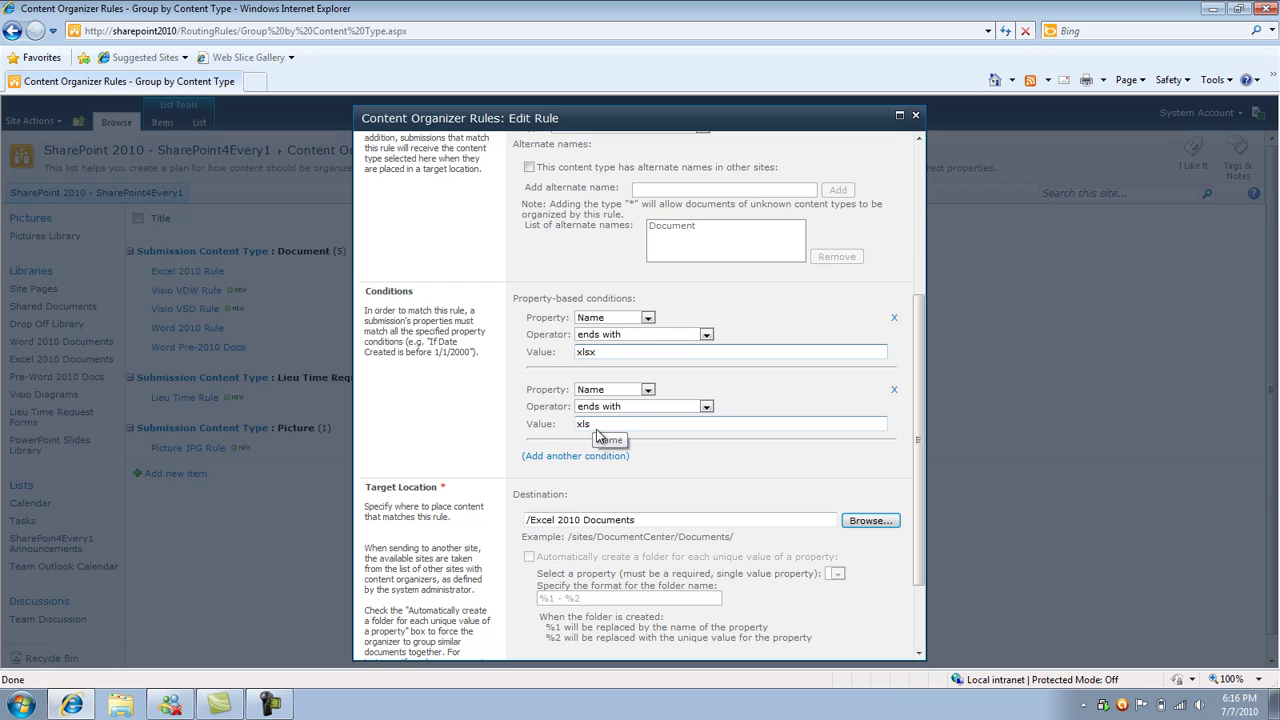
{"action": "left_click", "coordinate": [894, 390]}
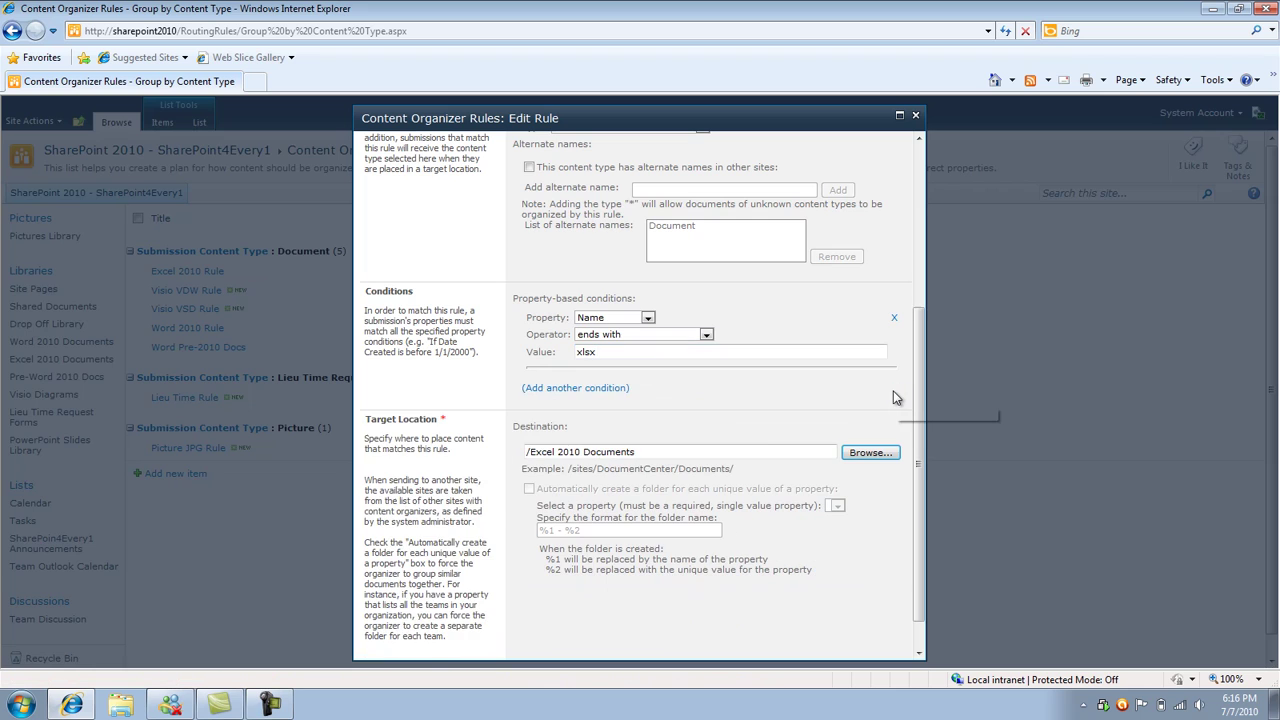
{"action": "scroll", "coordinate": [925, 404], "scroll_direction": "down", "scroll_amount": 2}
{"action": "left_click", "coordinate": [757, 643]}
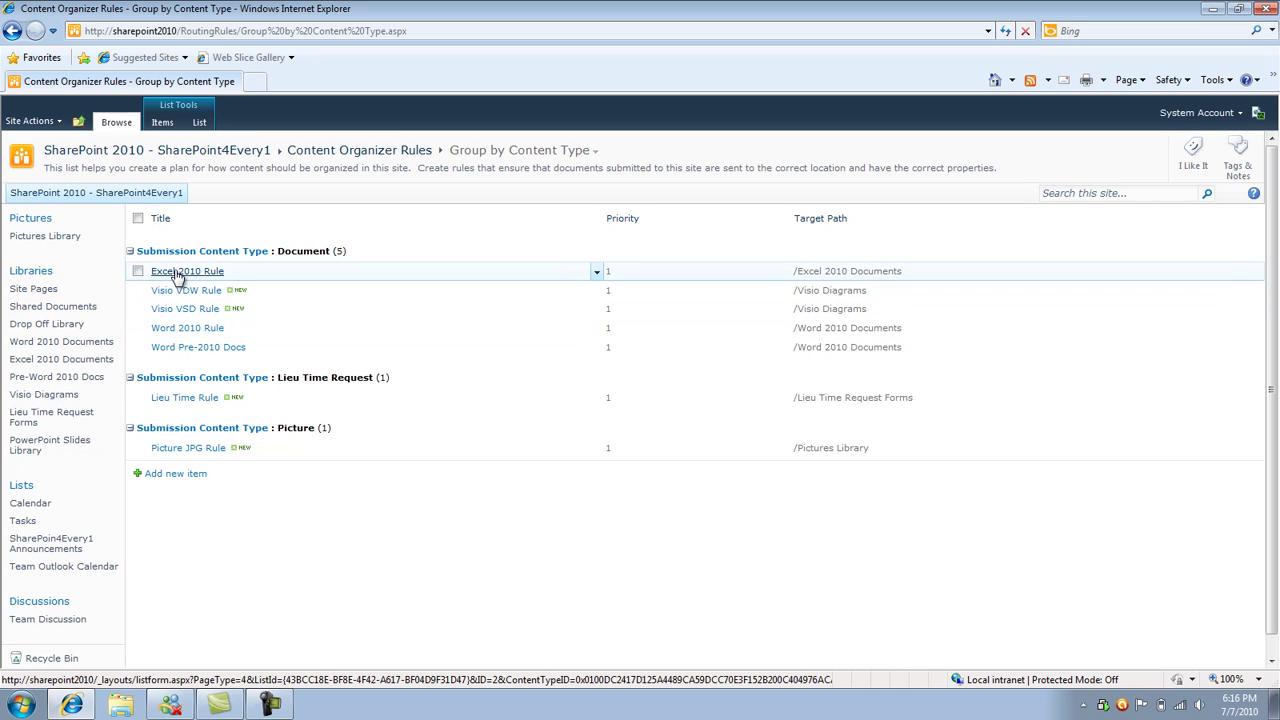
Check out the Excel Services Sample Workbook in the Drop Off Library through its properties and resubmit it as a Document.
{"action": "left_click", "coordinate": [44, 326]}
{"action": "left_click", "coordinate": [460, 251]}
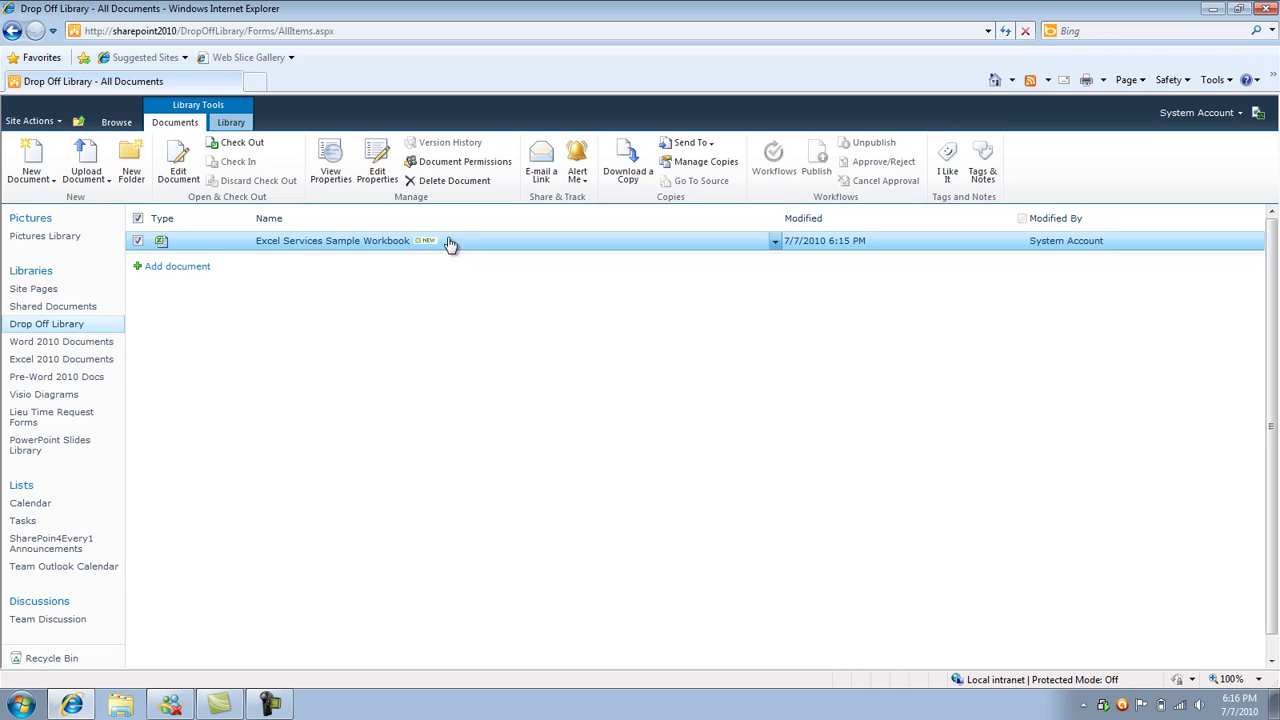
{"action": "left_click", "coordinate": [380, 170]}
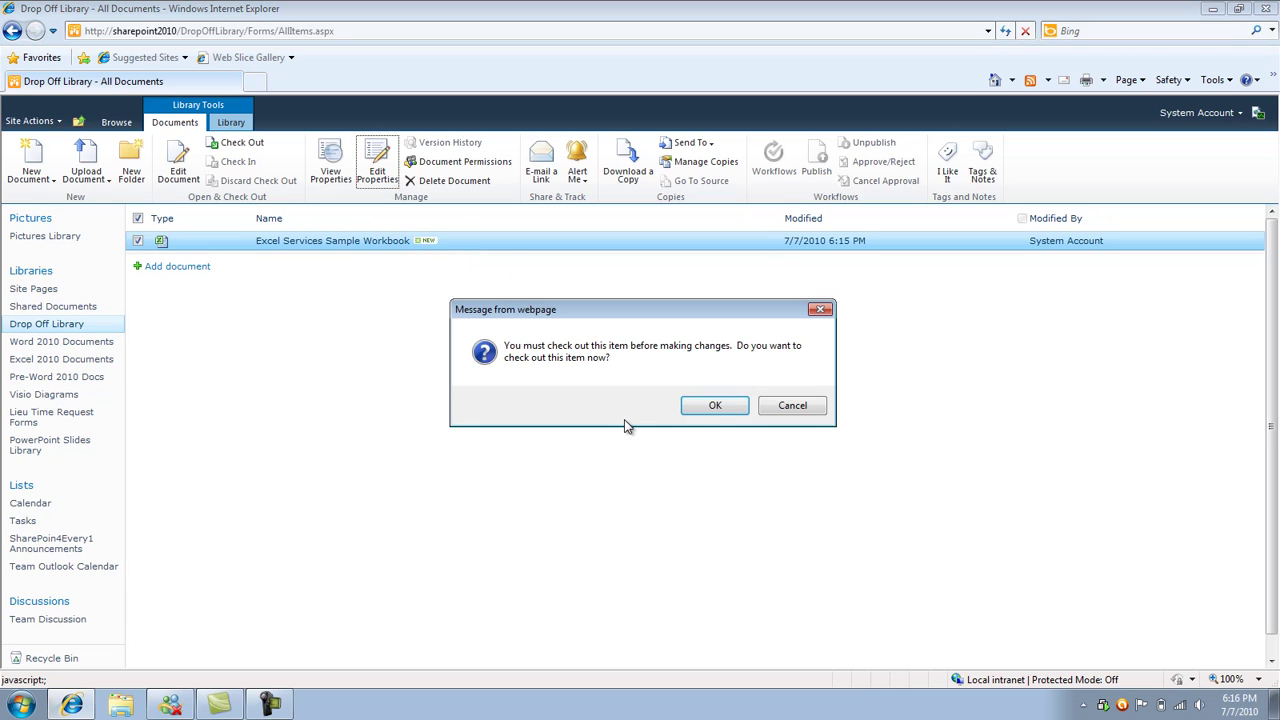
{"action": "left_click", "coordinate": [724, 406]}
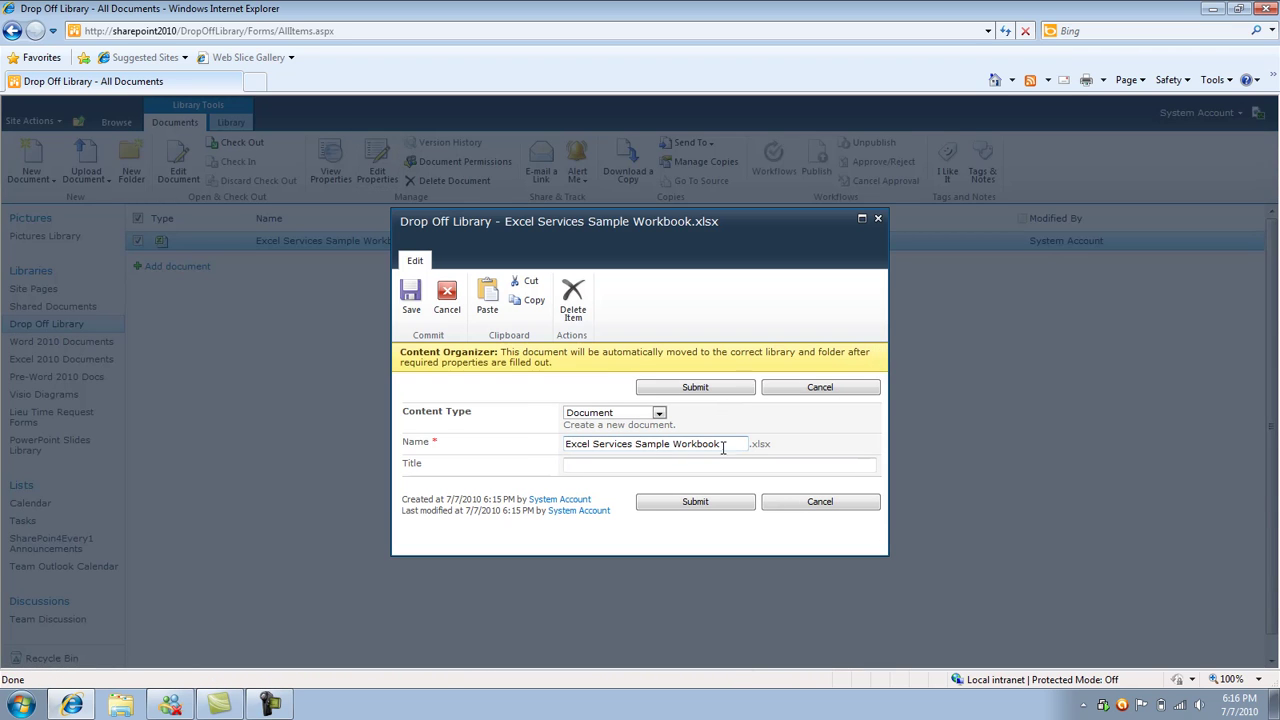
{"action": "left_click", "coordinate": [717, 387]}
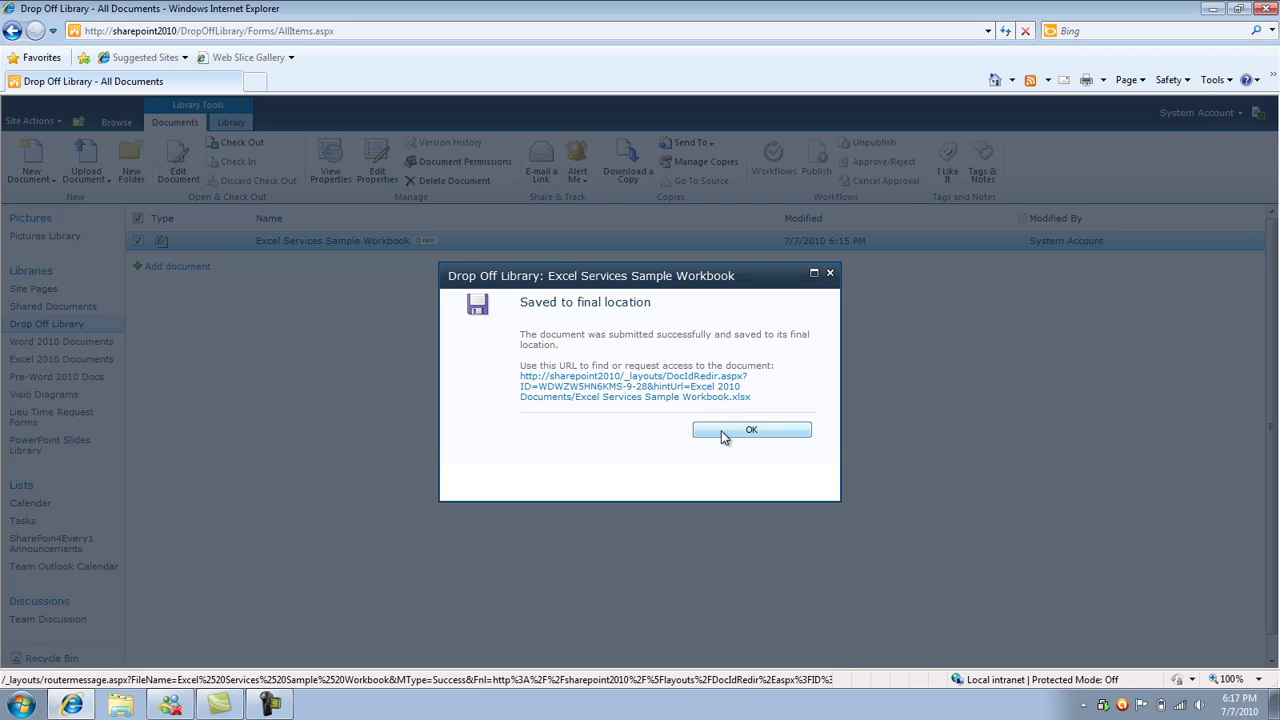
{"action": "left_click", "coordinate": [724, 430]}
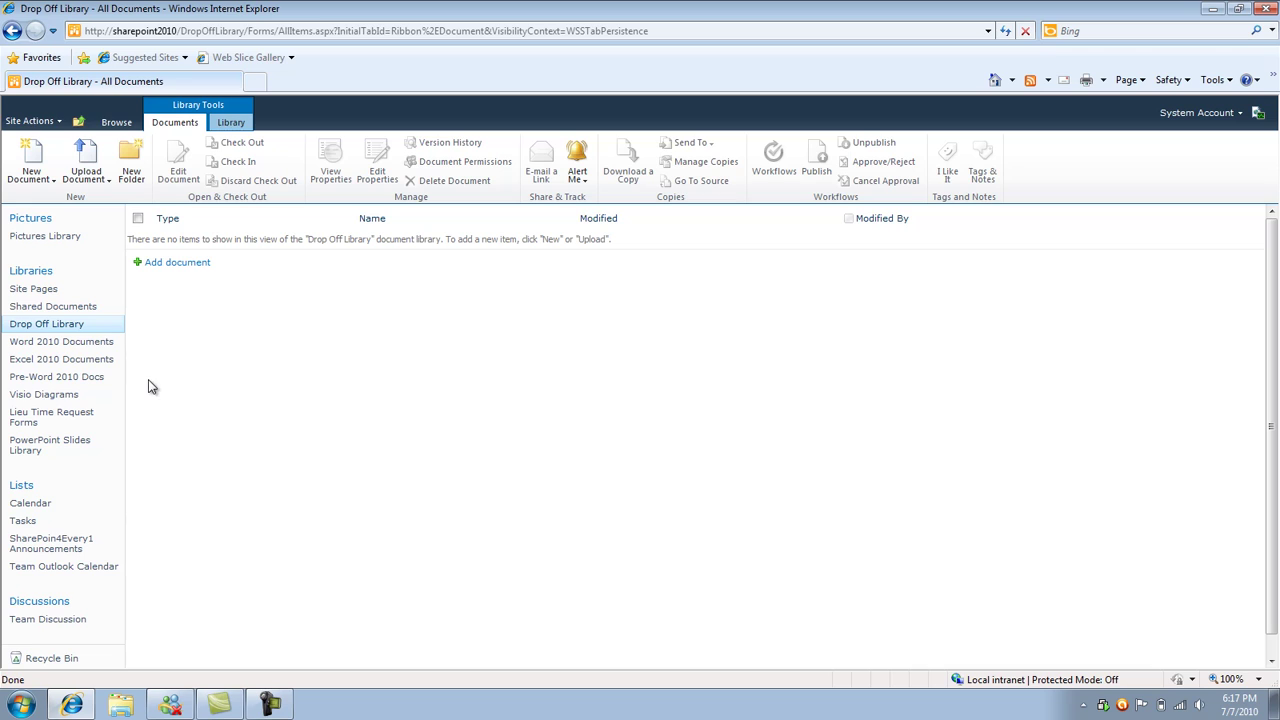
Check the Excel 2010 Documents library for the resubmitted Excel Services Sample Workbook and select it.
{"action": "left_click", "coordinate": [44, 361]}
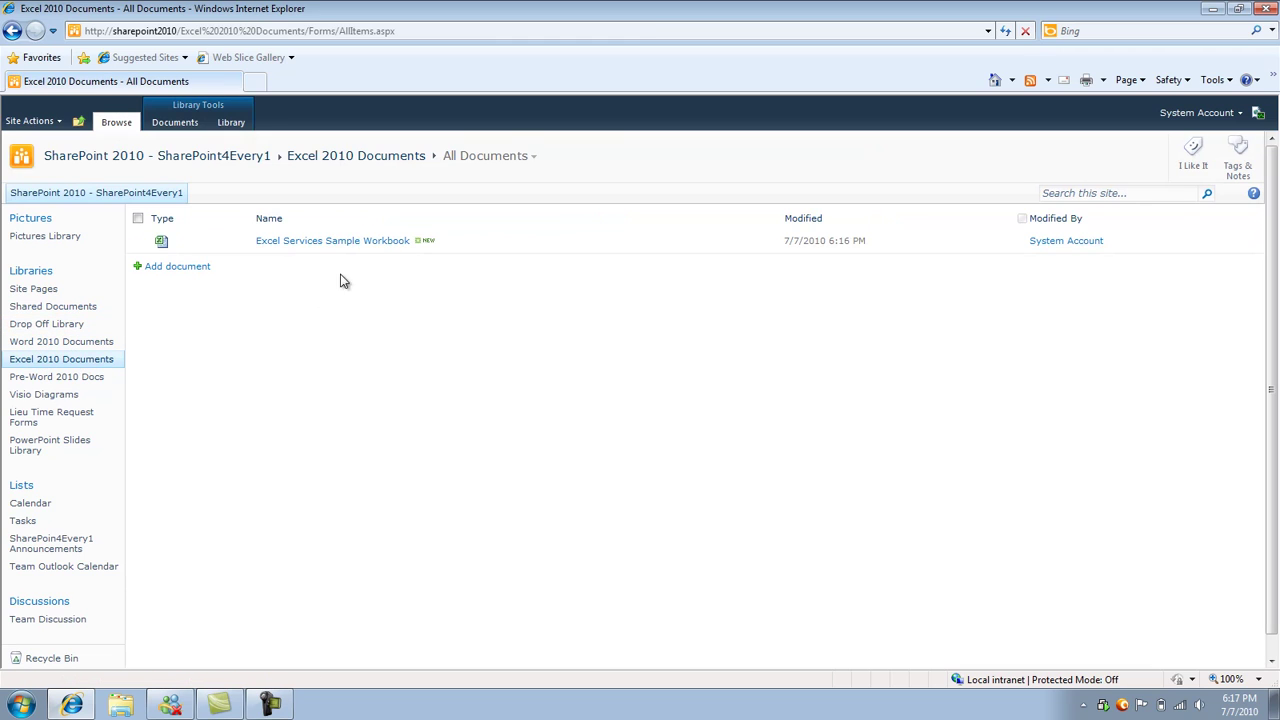
{"action": "left_click", "coordinate": [451, 246]}
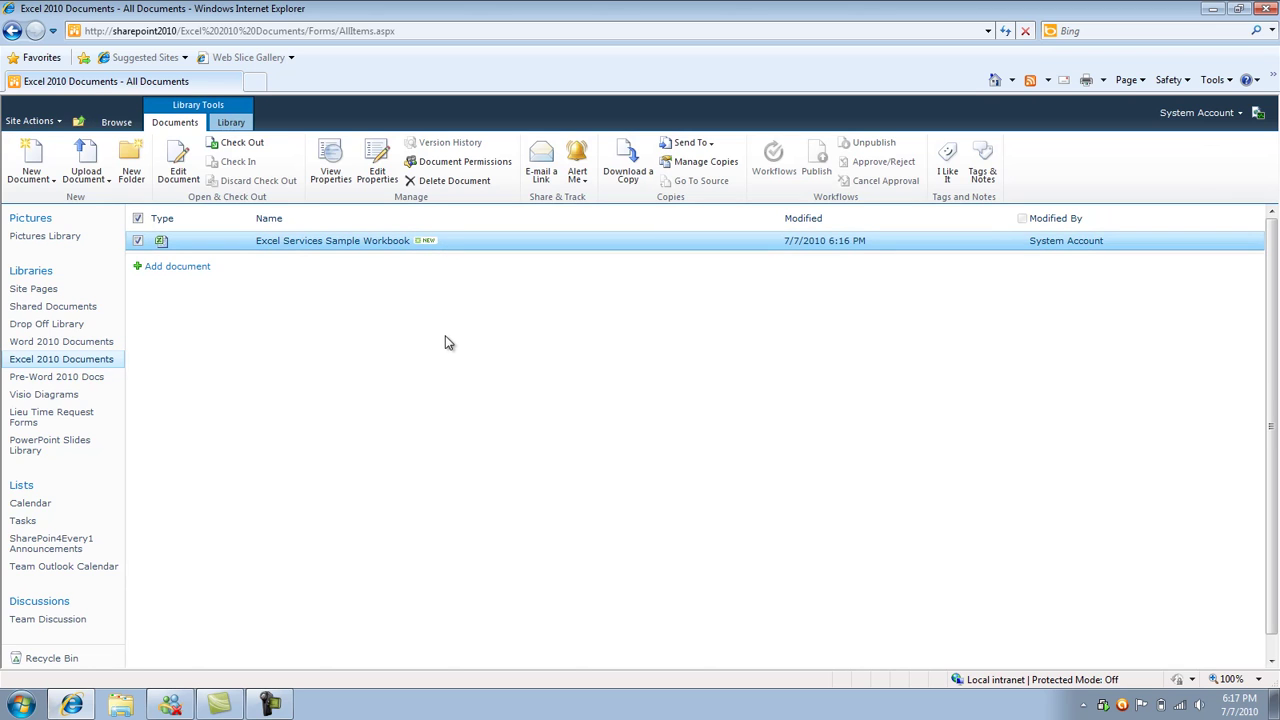